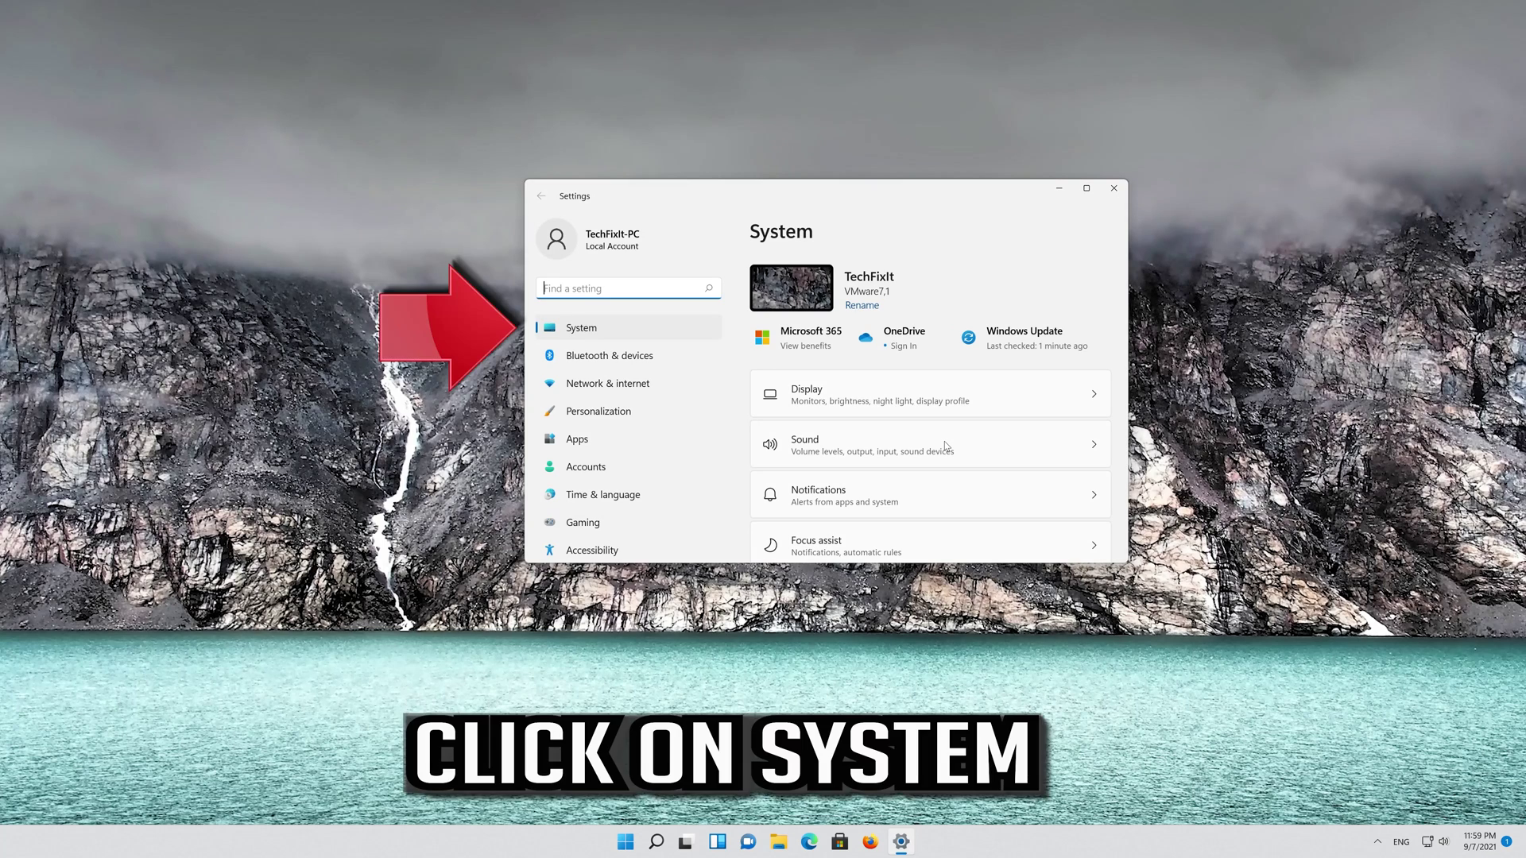
Step: Run the Keyboard troubleshooter from the other troubleshooters in the system troubleshooting settings
left_click(590, 331)
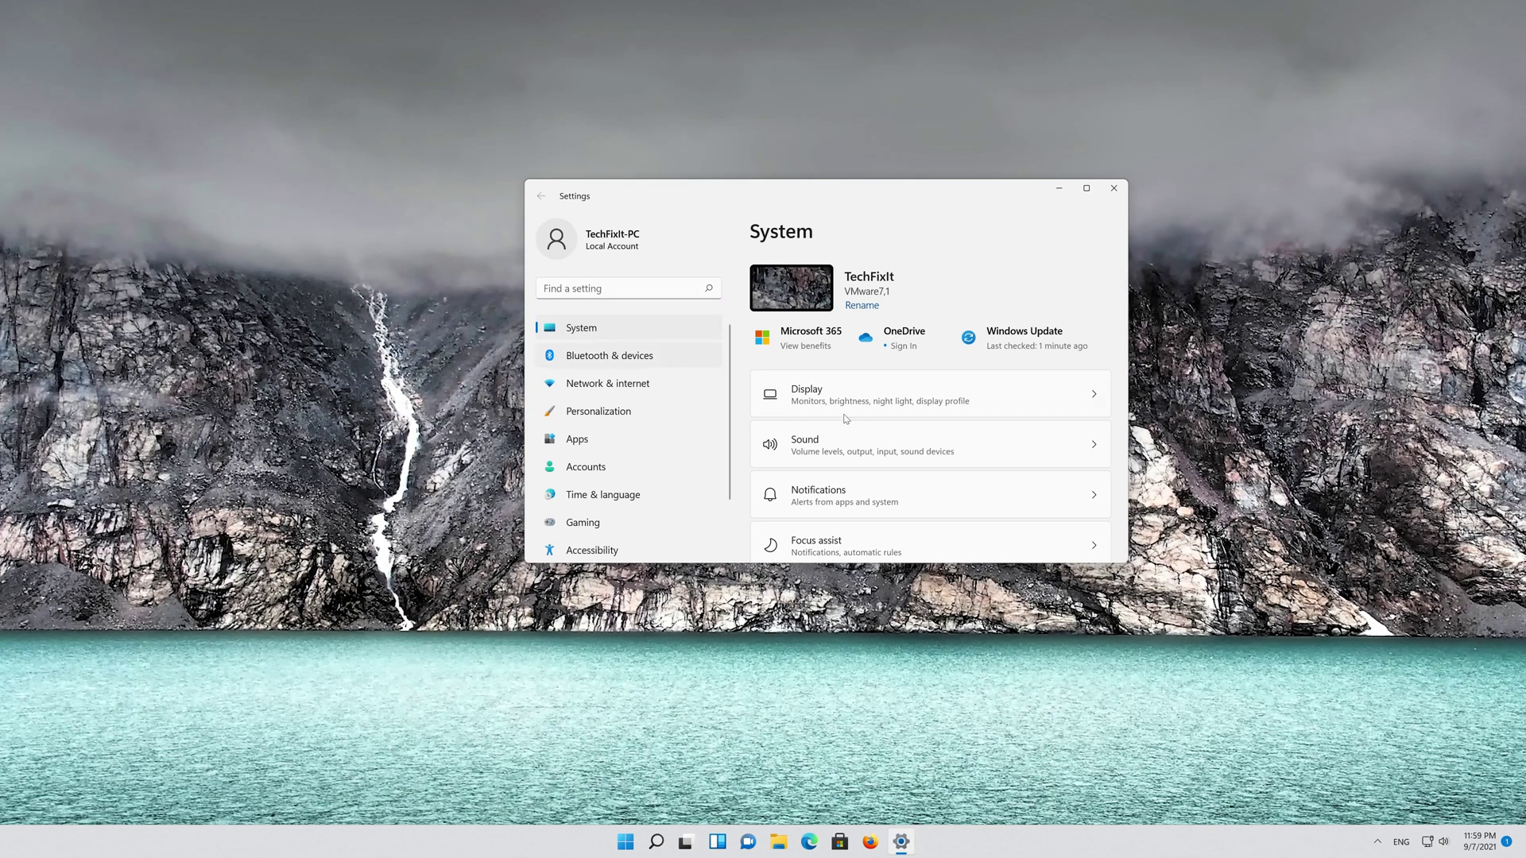
scroll(878, 447, "down", 3)
scroll(877, 446, "down", 5)
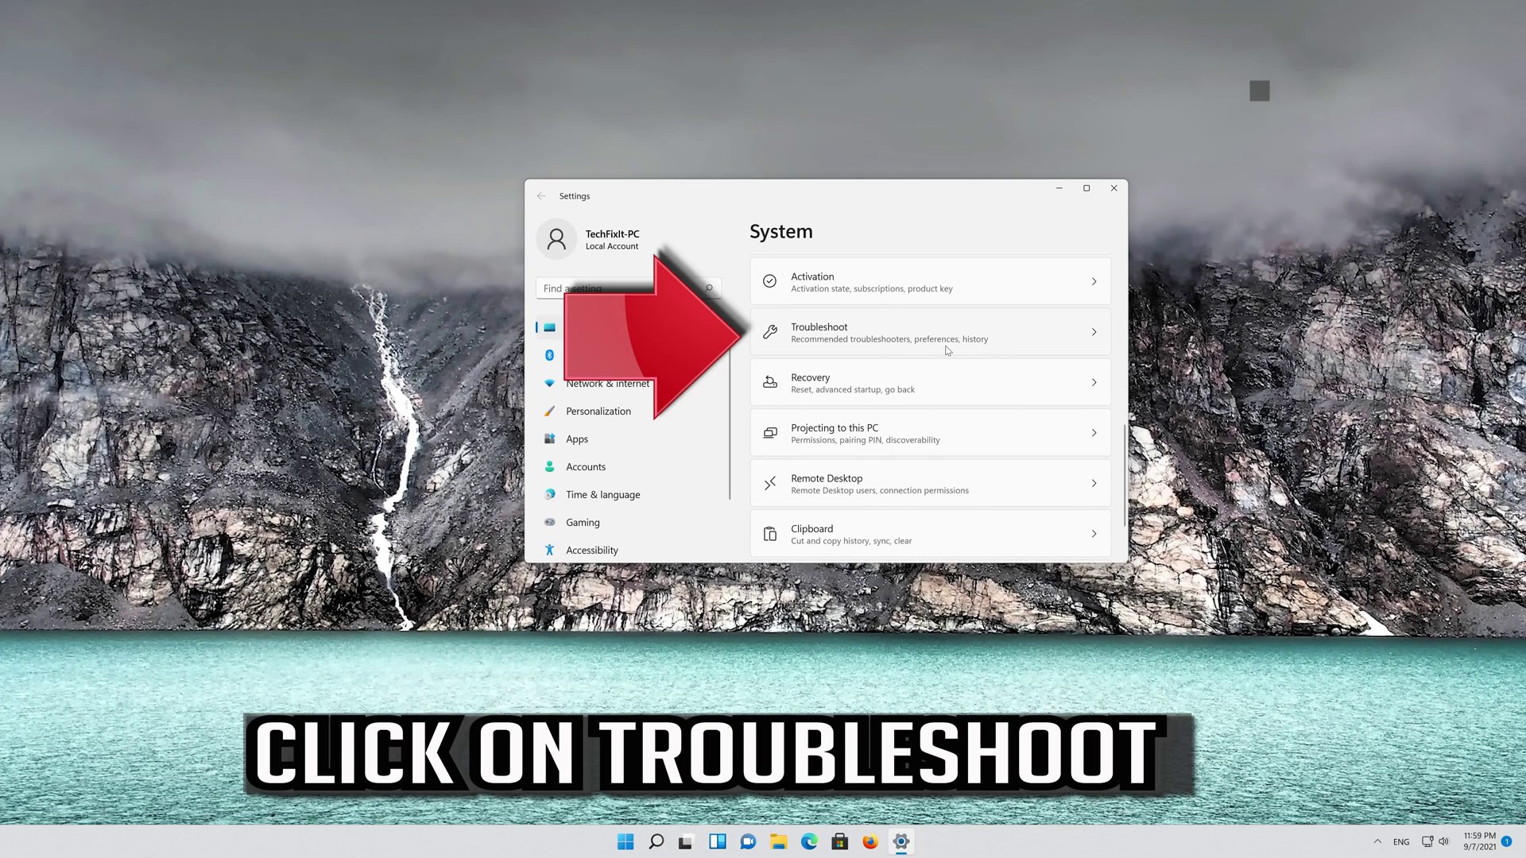
left_click(878, 340)
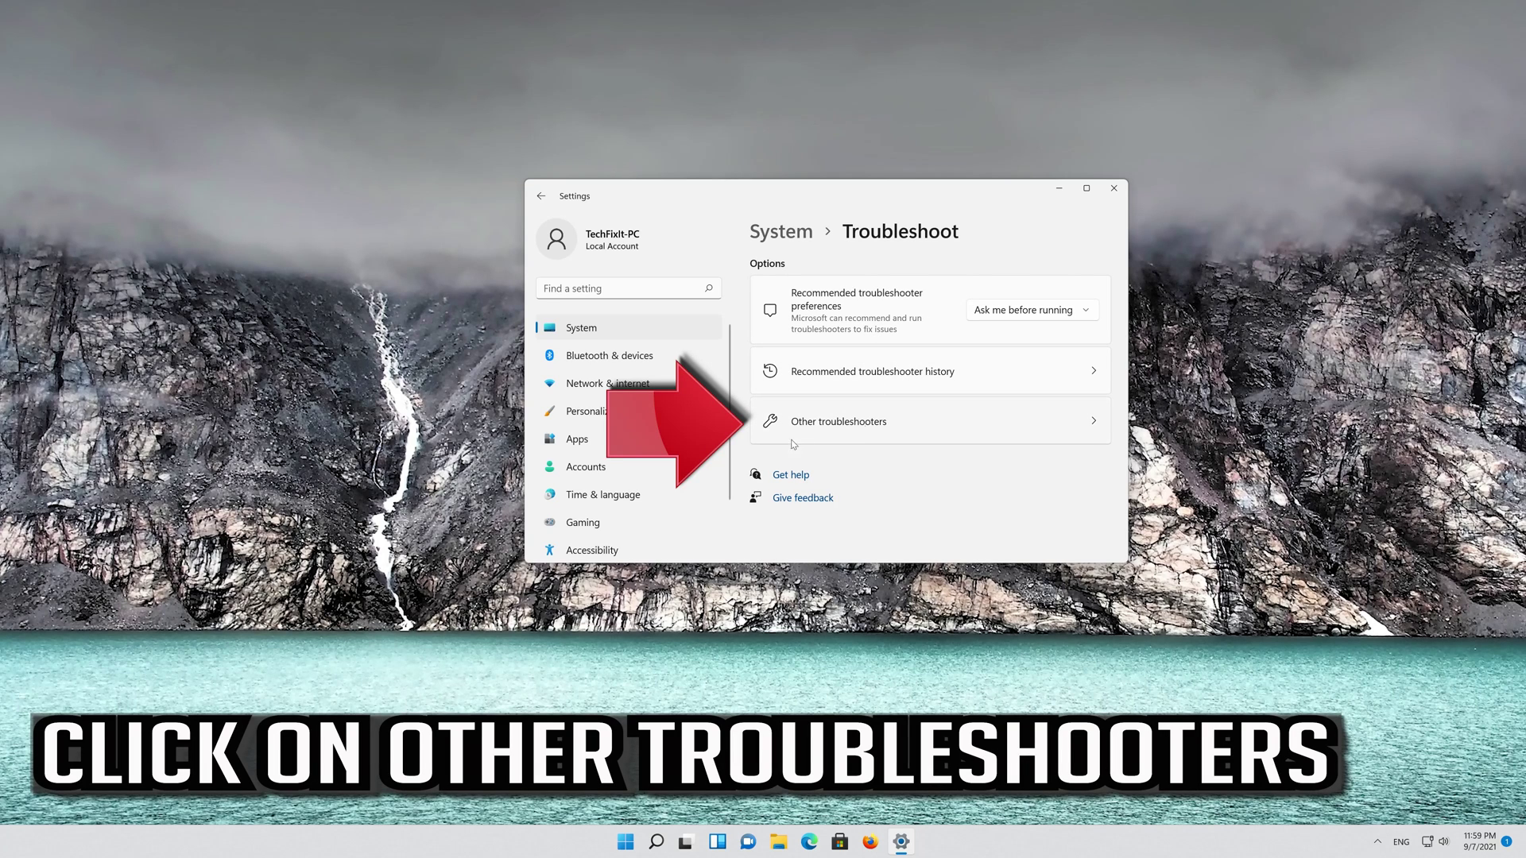
left_click(872, 429)
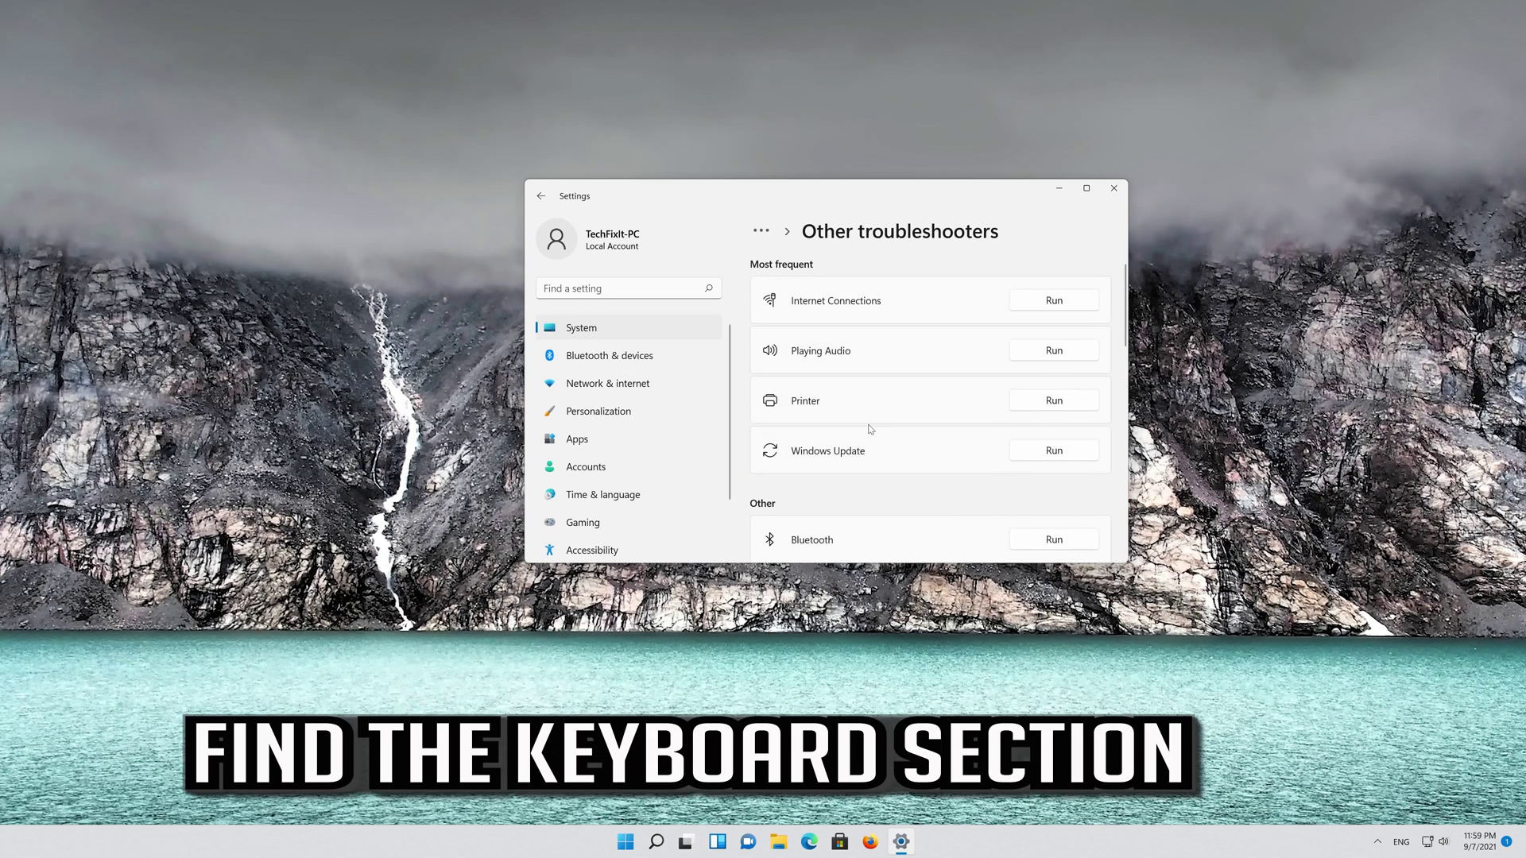
scroll(874, 430, "down", 5)
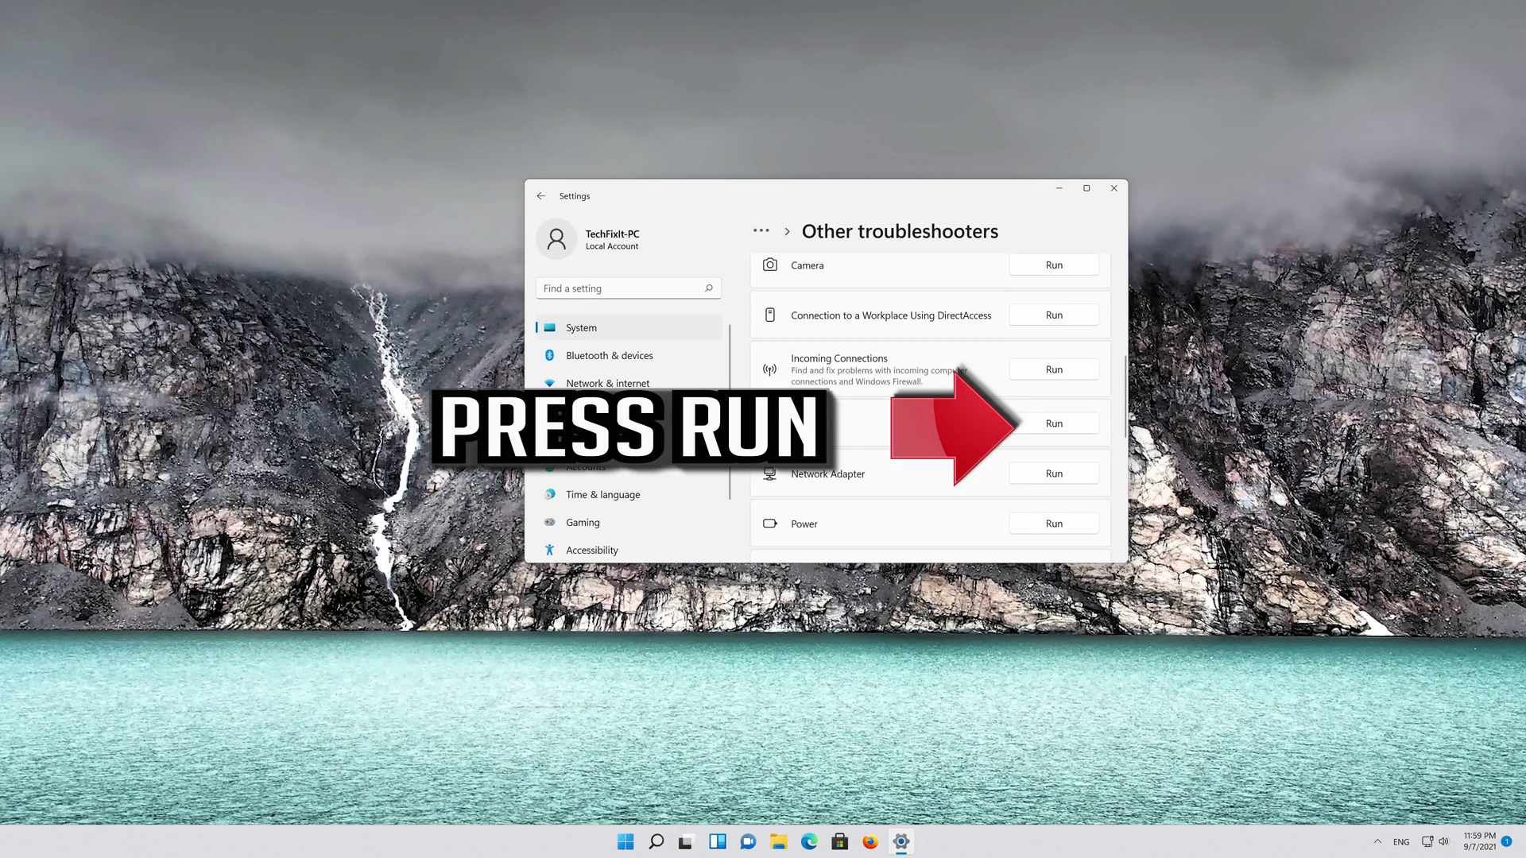
left_click(1059, 429)
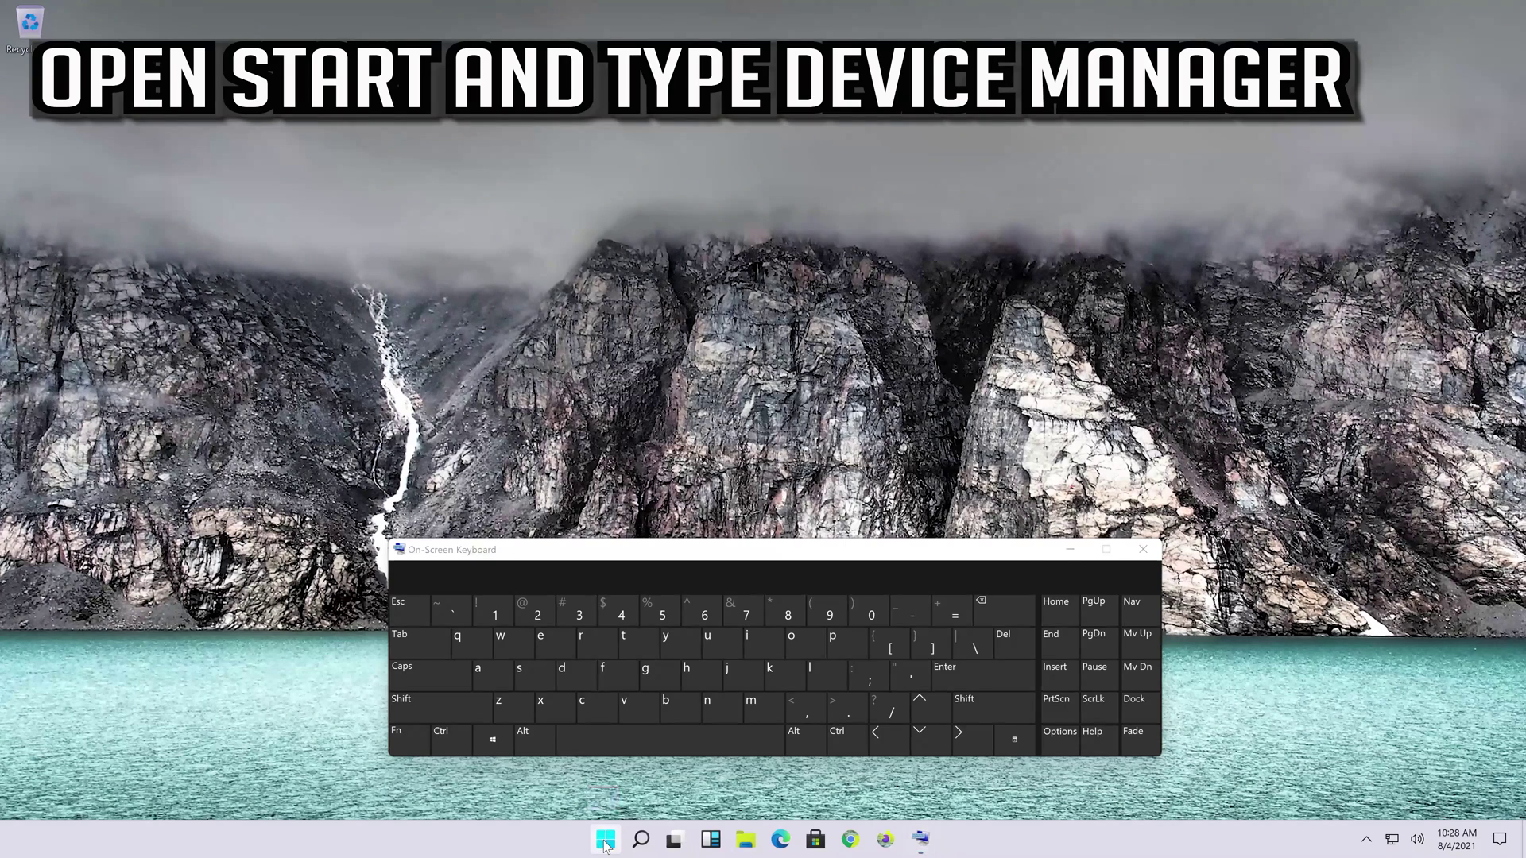
Step: Search the Start menu for "device manager" using the on-screen keyboard and open Device Manager
left_click(605, 839)
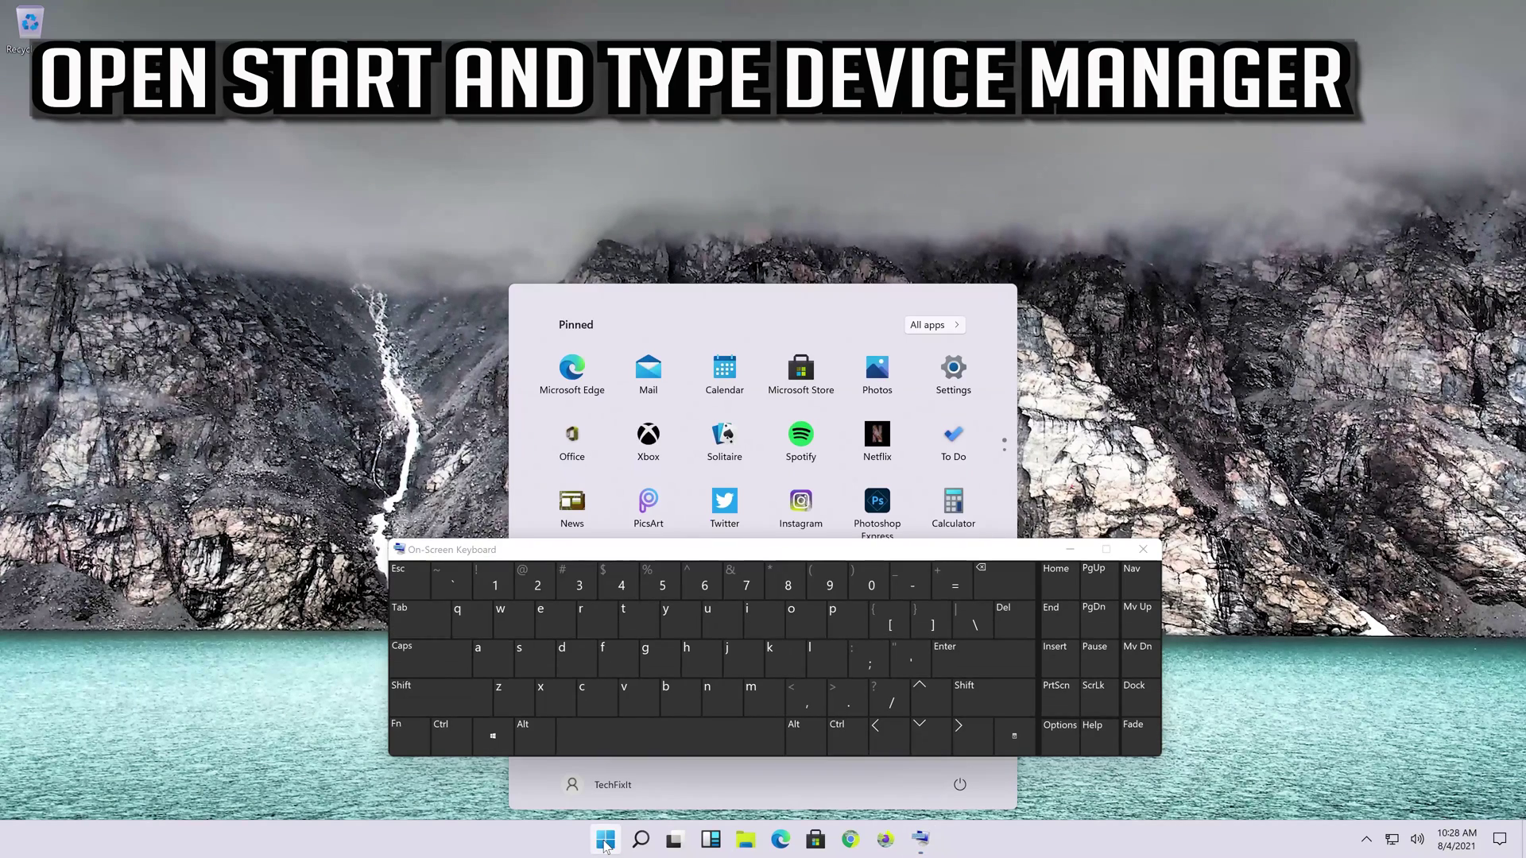
left_click(578, 681)
left_click(554, 638)
left_click(639, 706)
left_click(765, 643)
left_click(596, 706)
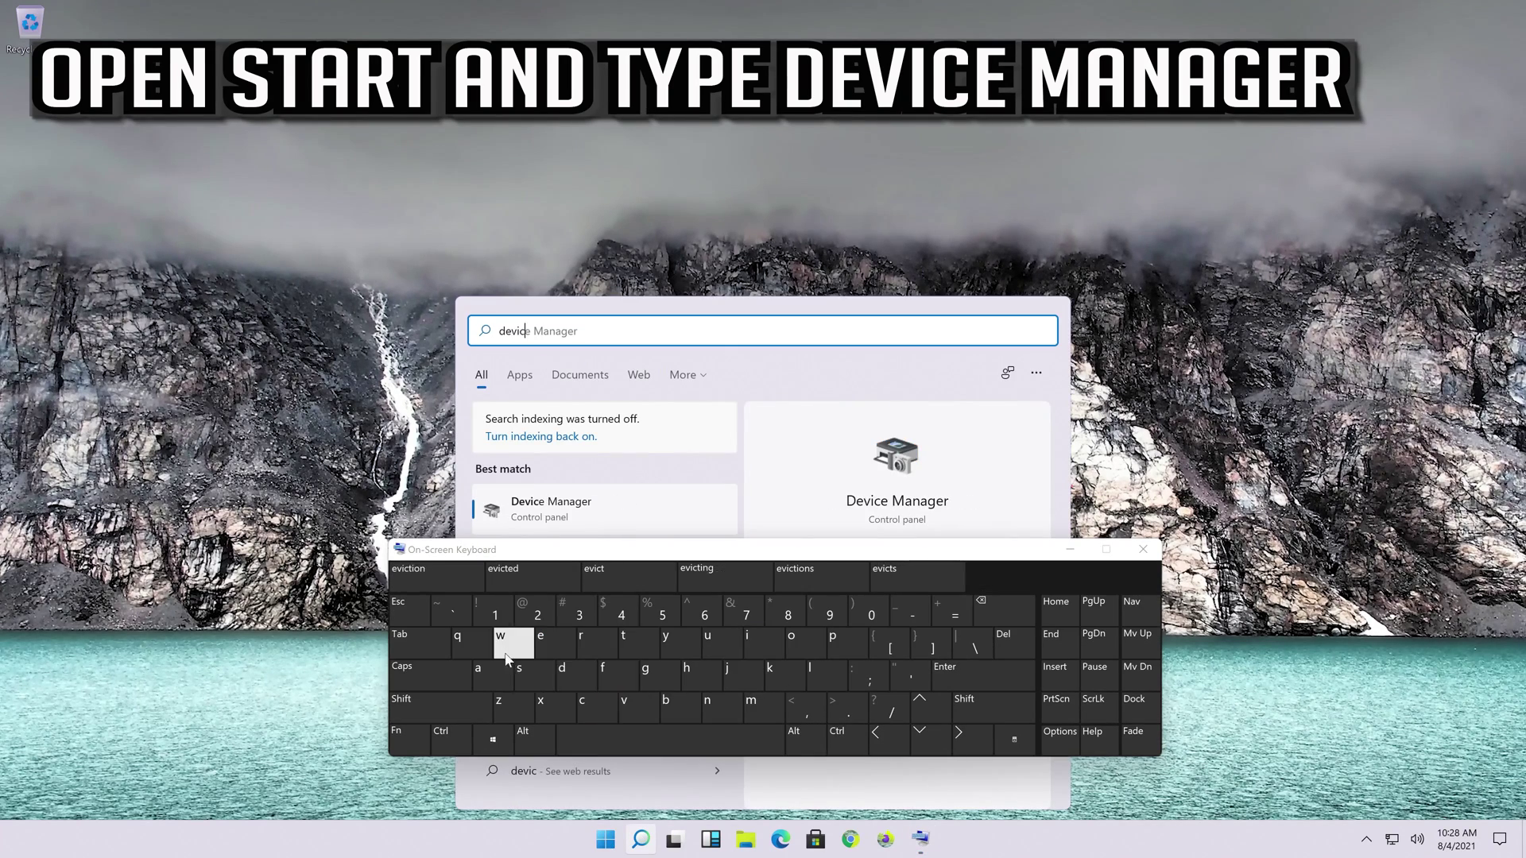
left_click(548, 649)
left_click(670, 739)
left_click(759, 707)
left_click(493, 676)
left_click(715, 707)
left_click(493, 676)
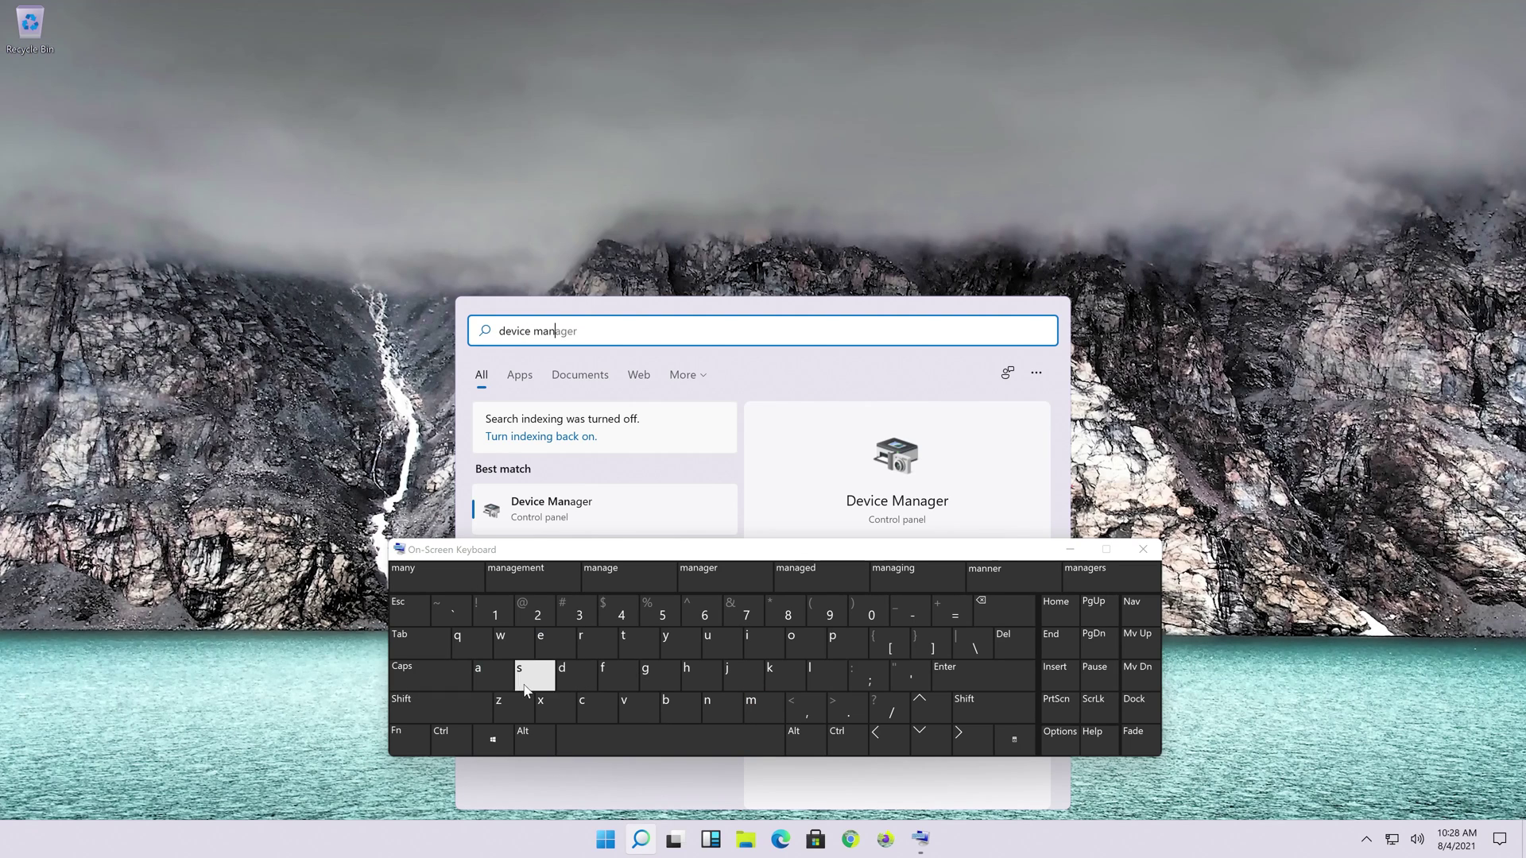
left_click(642, 676)
left_click(542, 644)
left_click(608, 645)
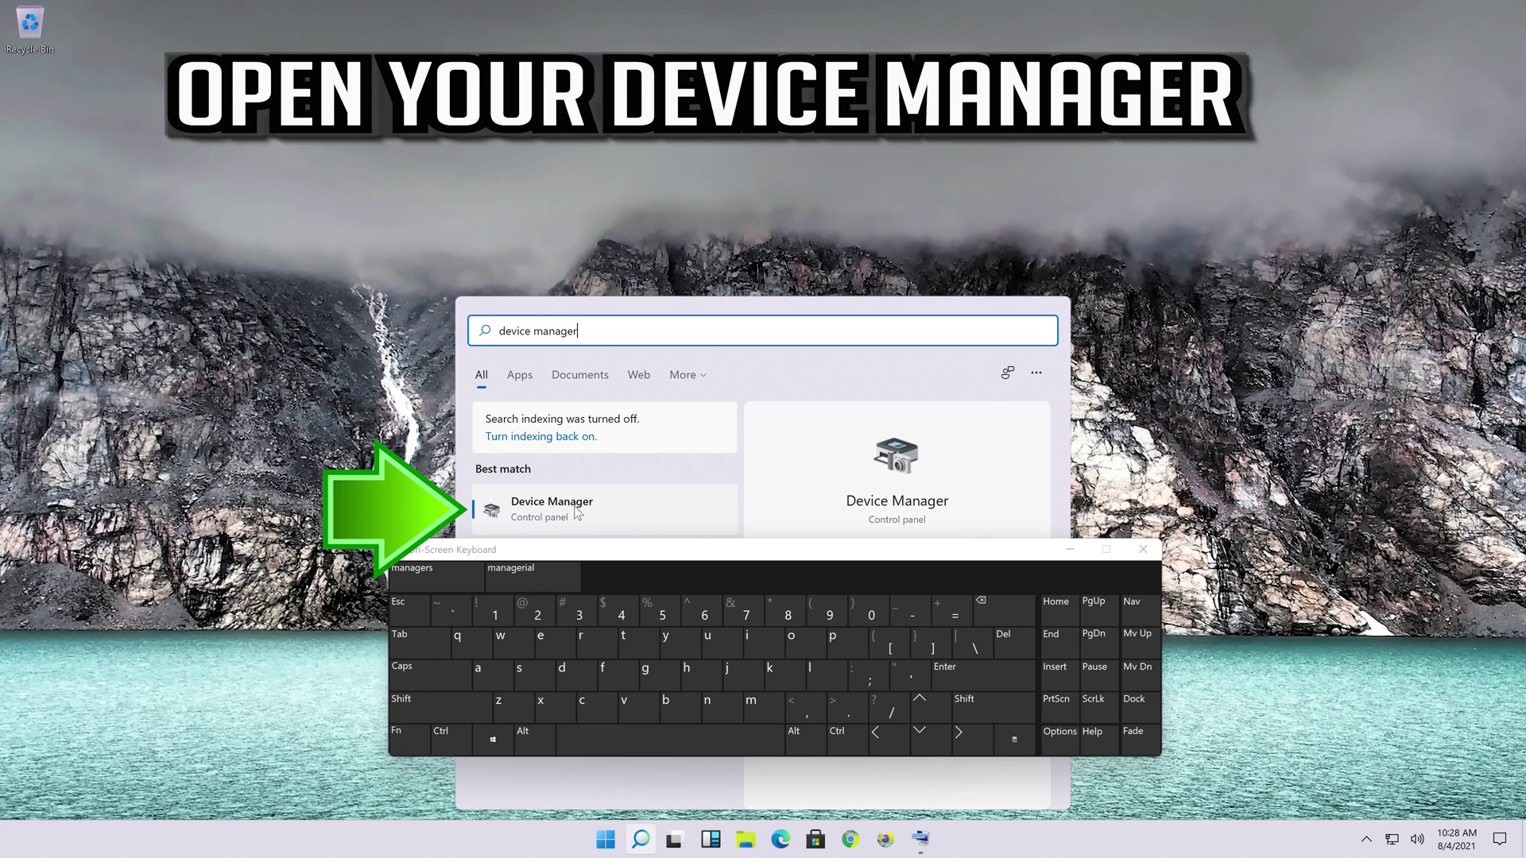
left_click(598, 500)
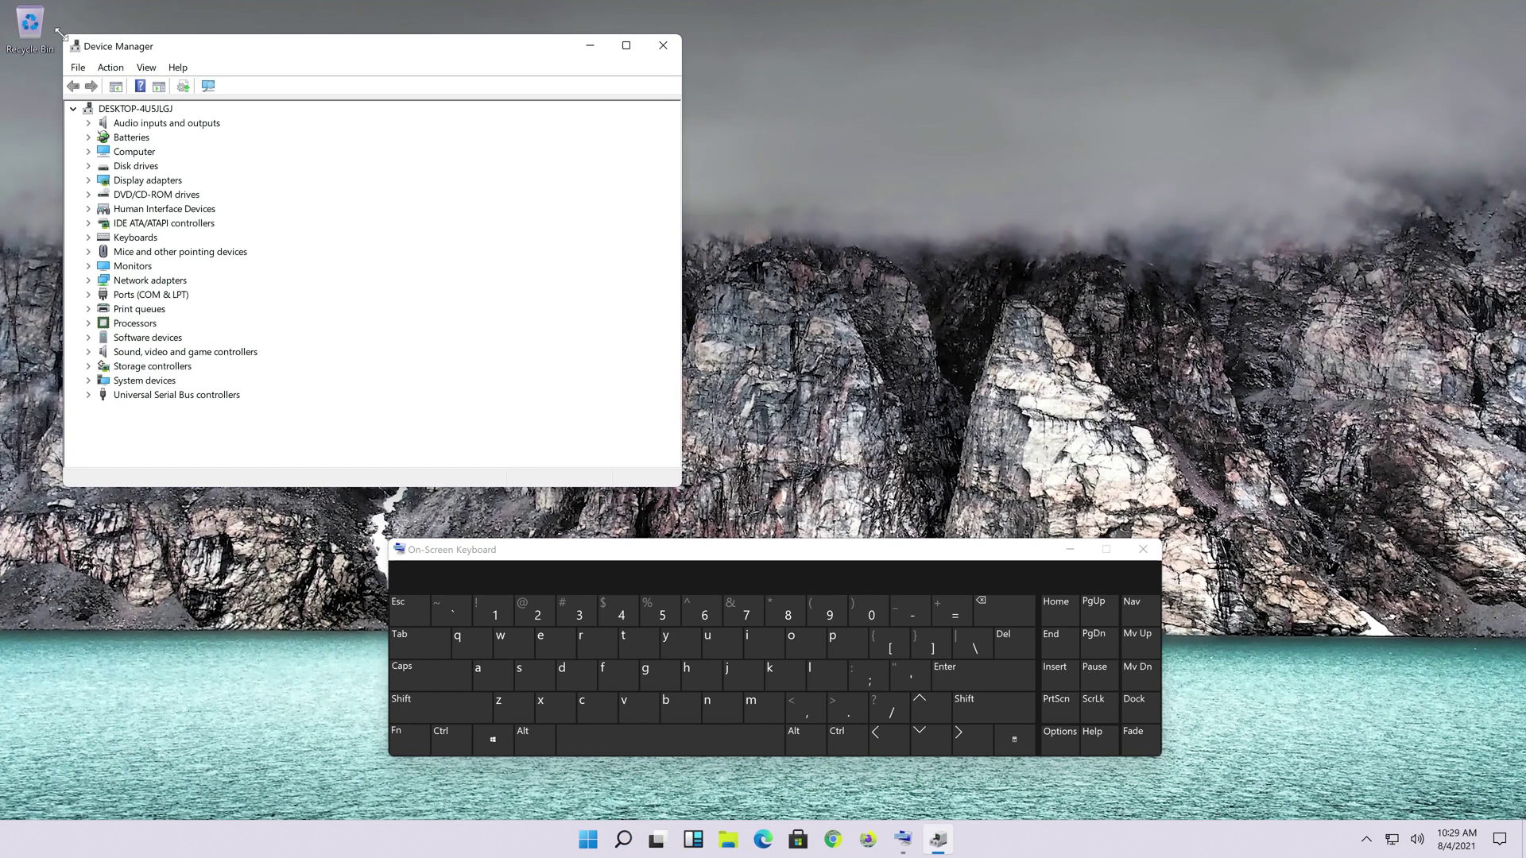
Step: Shrink the Device Manager window and move it to the middle of the desktop, and close the on-screen keyboard
left_click_drag(64, 35, 136, 130)
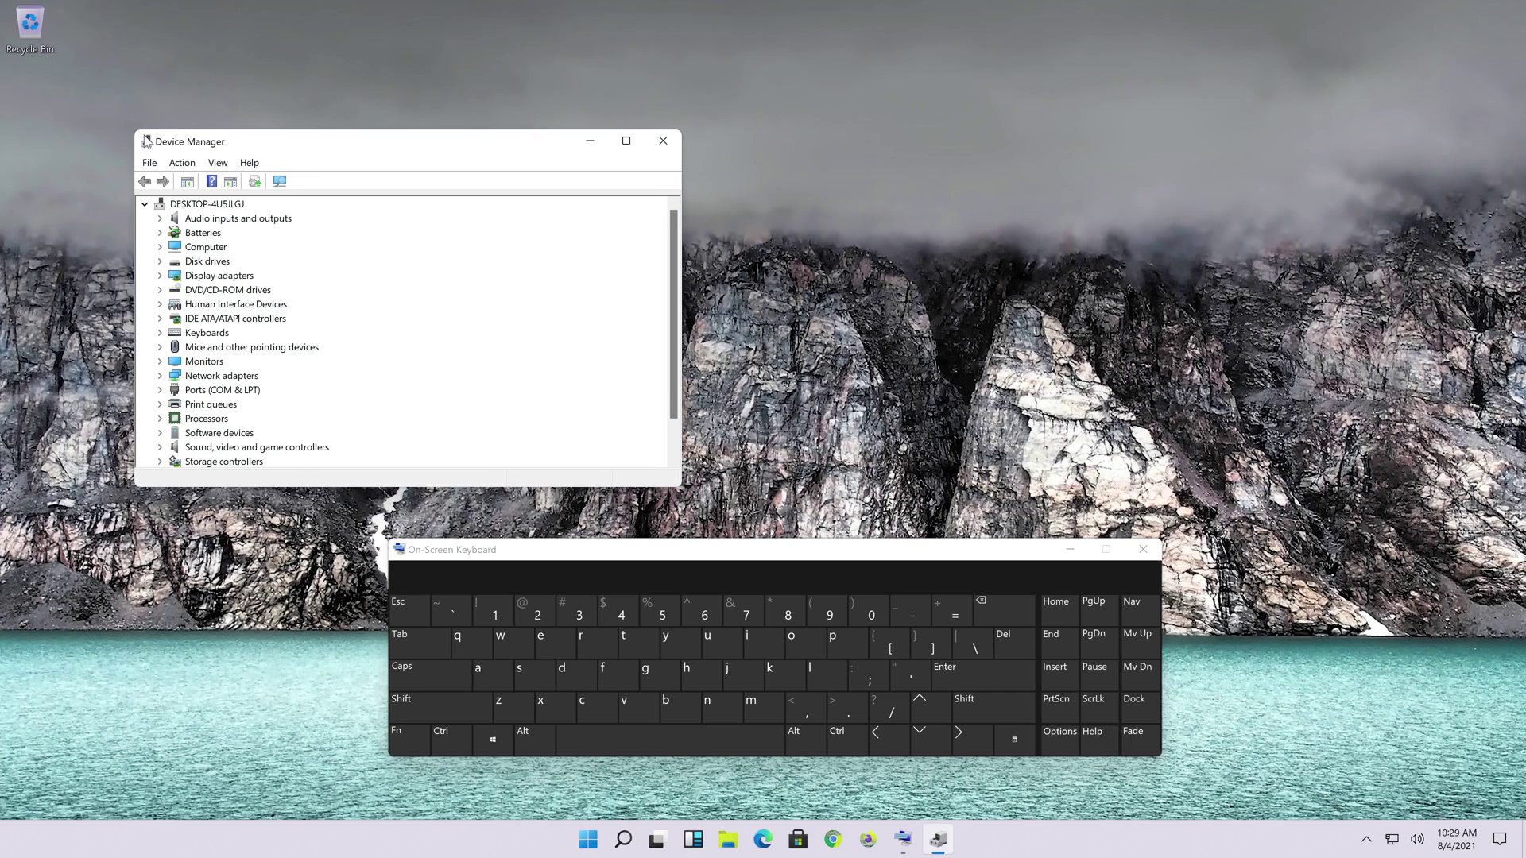
left_click_drag(361, 145, 671, 174)
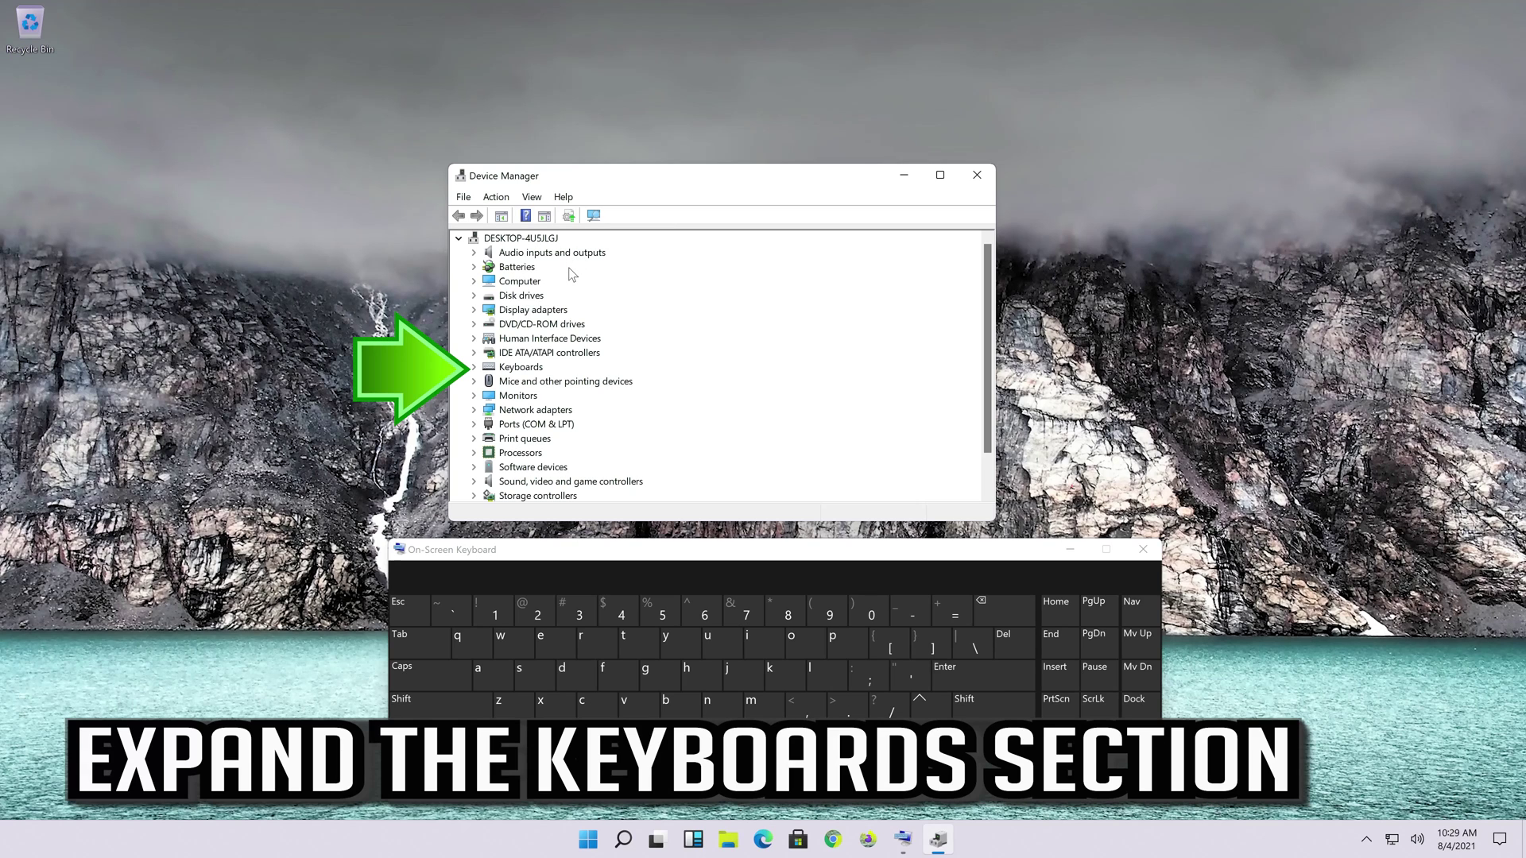
key("ctrl+super+o")
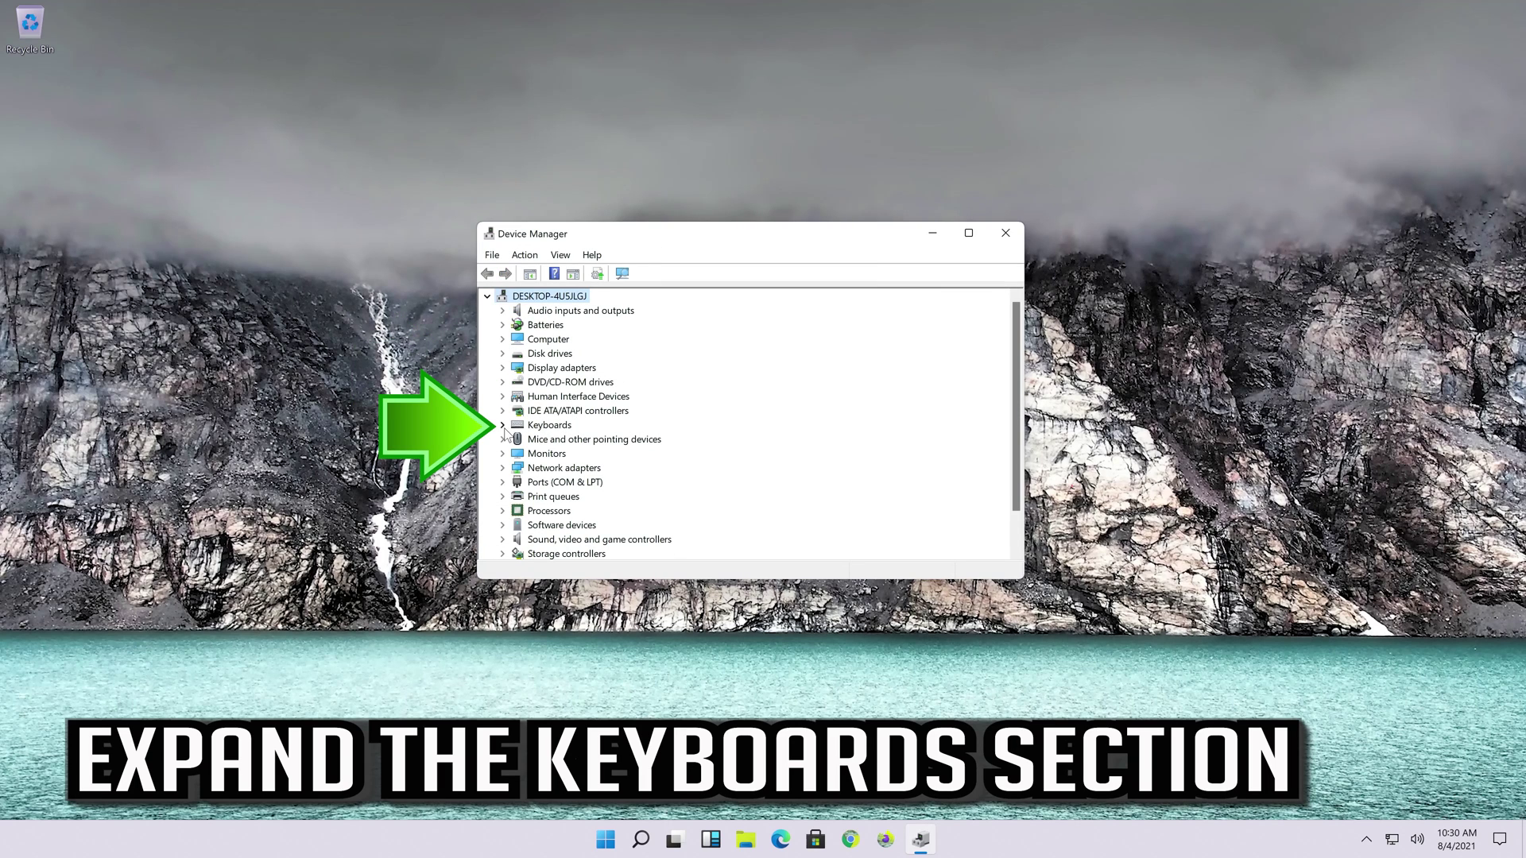
Step: Expand the Keyboards category and show the driver properties of the Standard PS/2 Keyboard
left_click(503, 427)
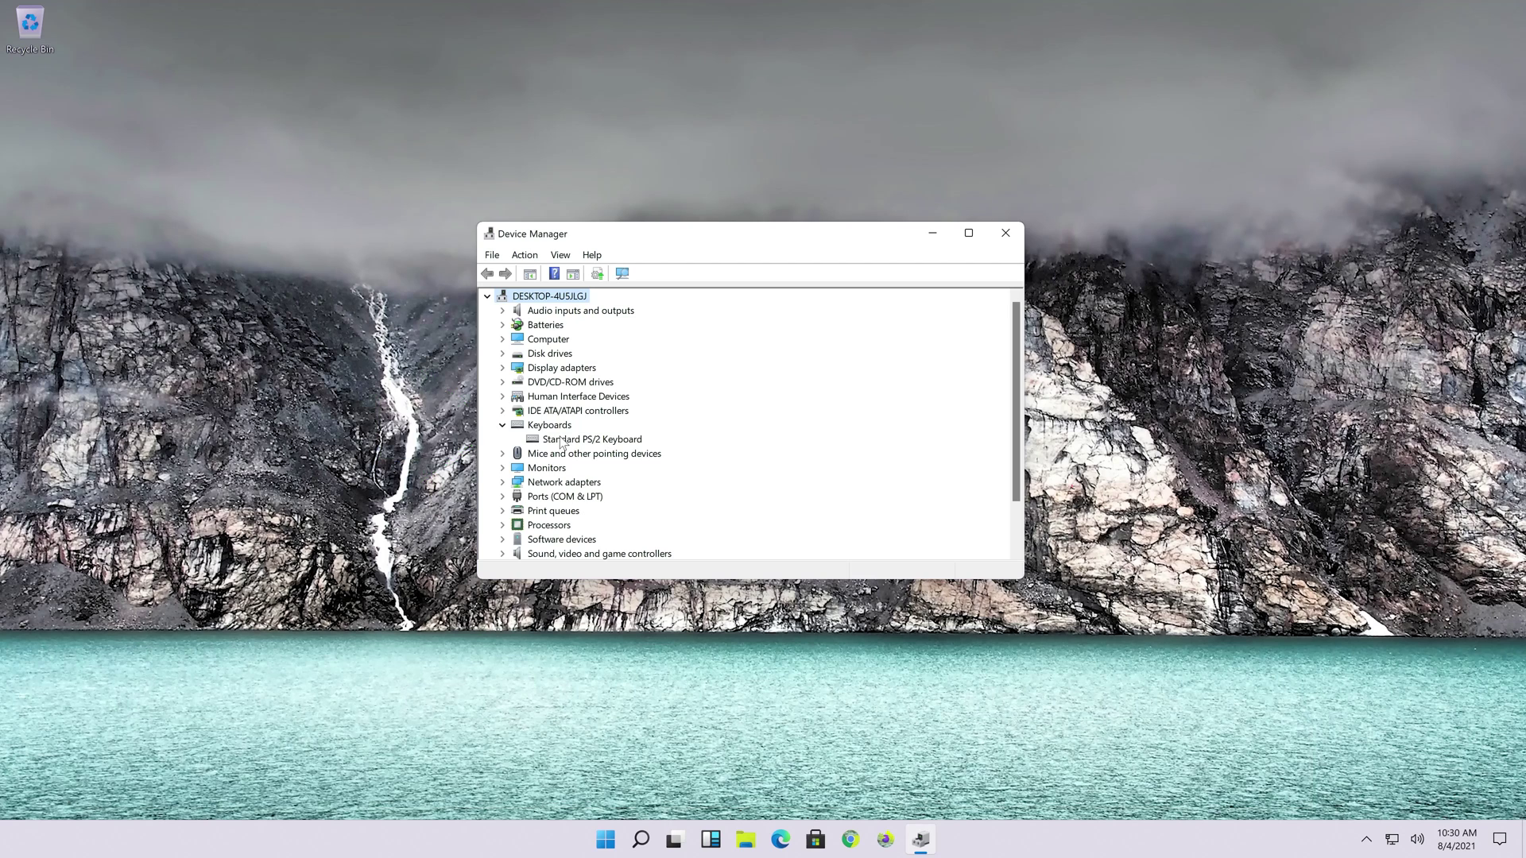
right_click(598, 444)
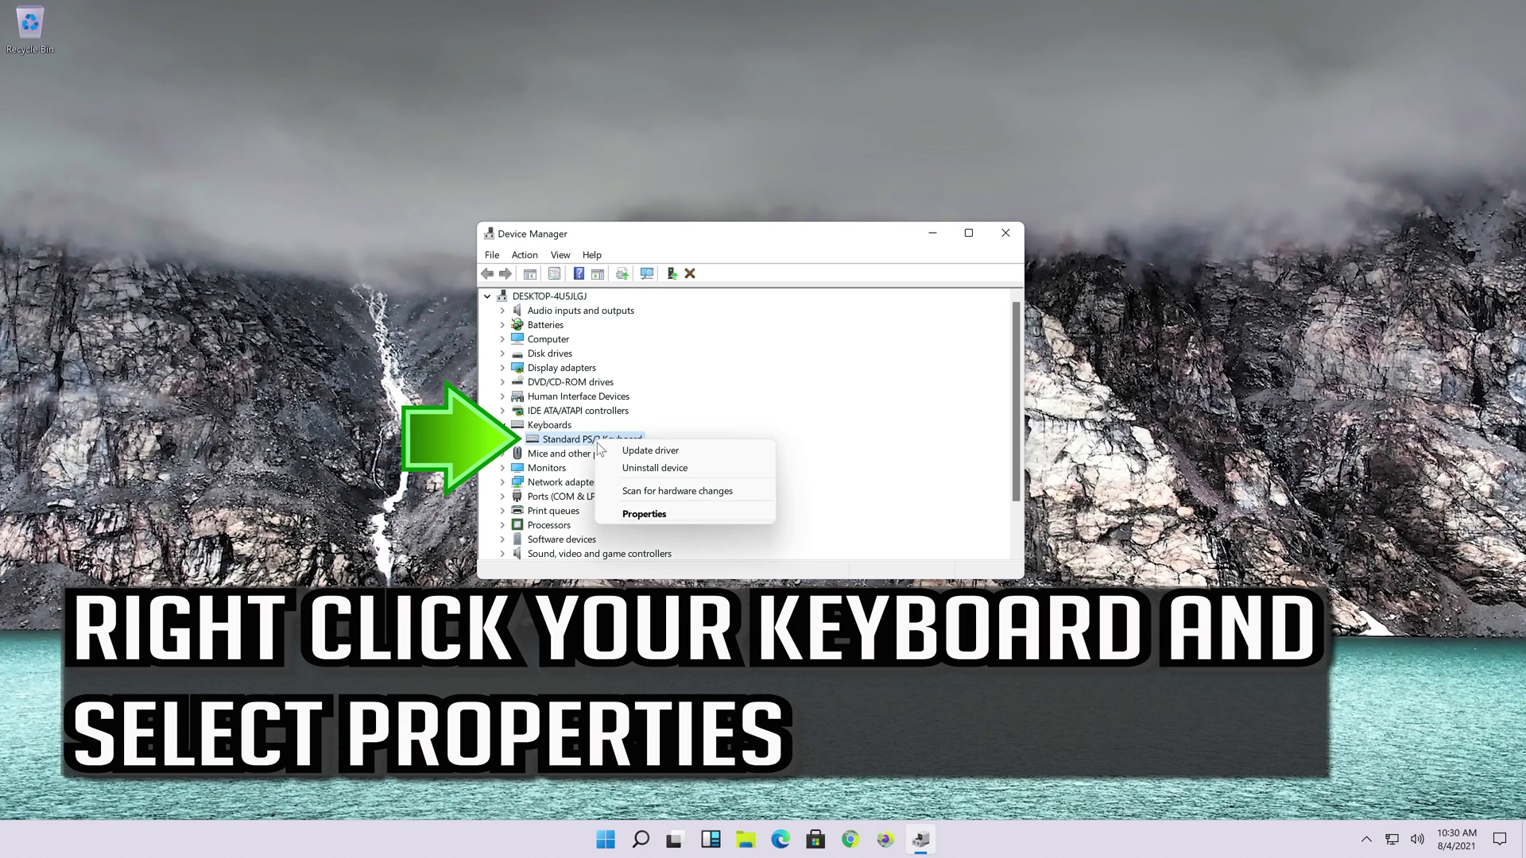
left_click(704, 517)
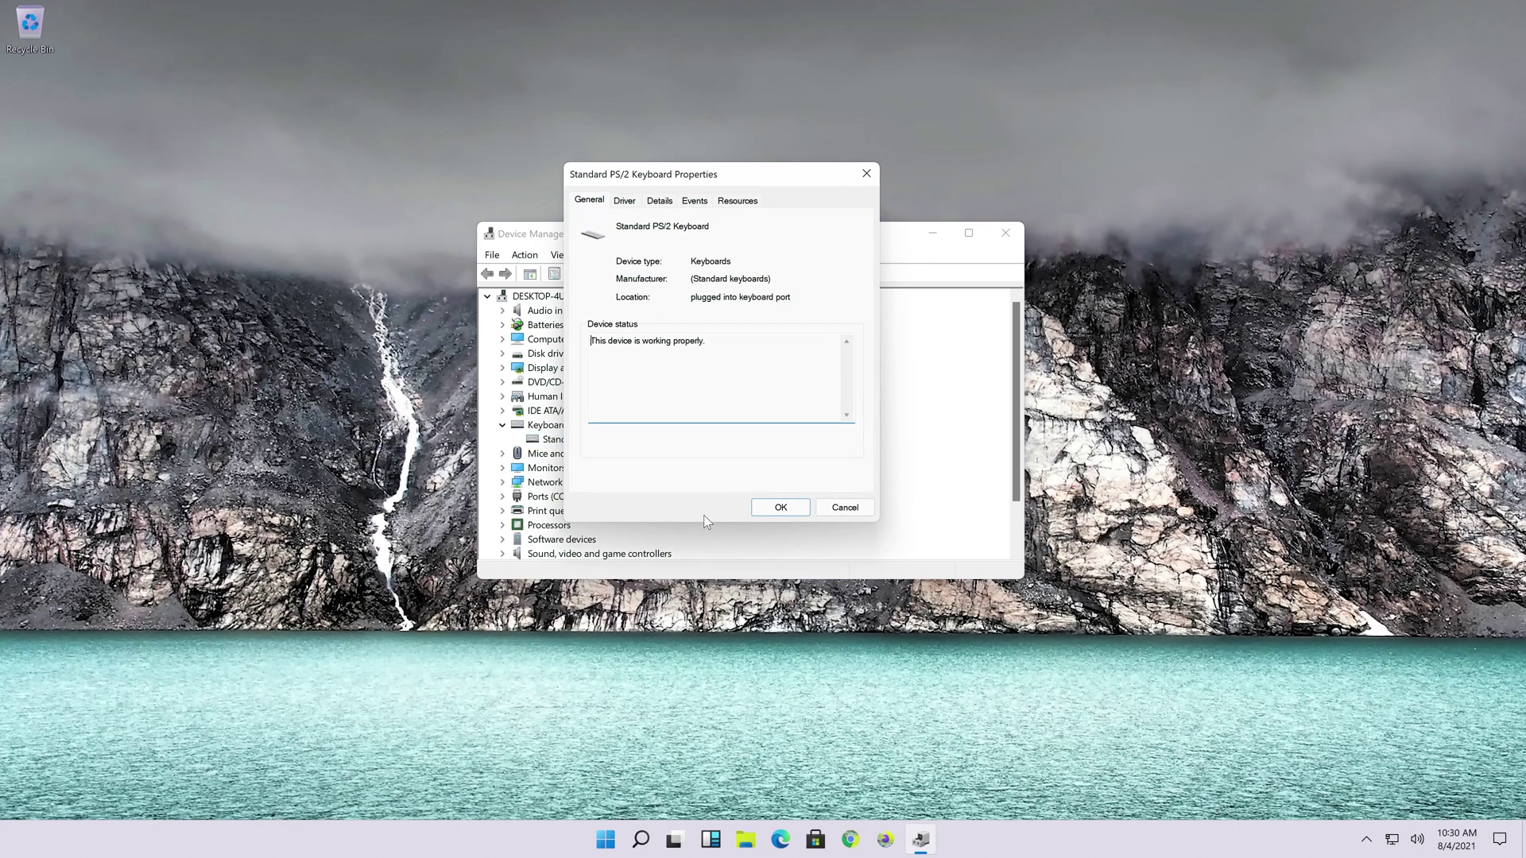
left_click(623, 201)
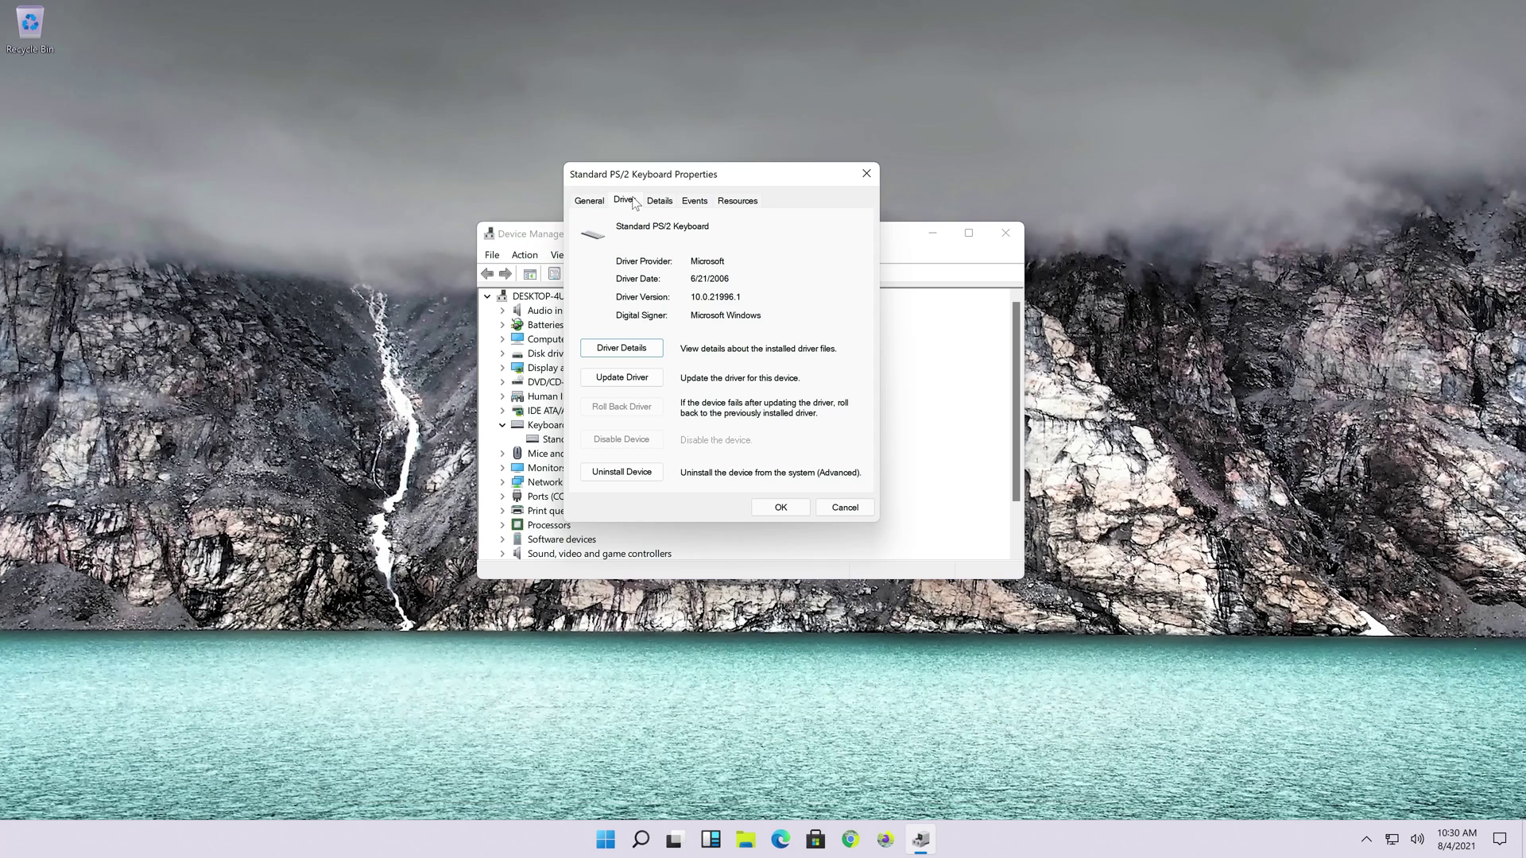
Step: Update the keyboard driver manually by installing Standard PS/2 Keyboard from the list of available drivers on the computer
left_click(637, 386)
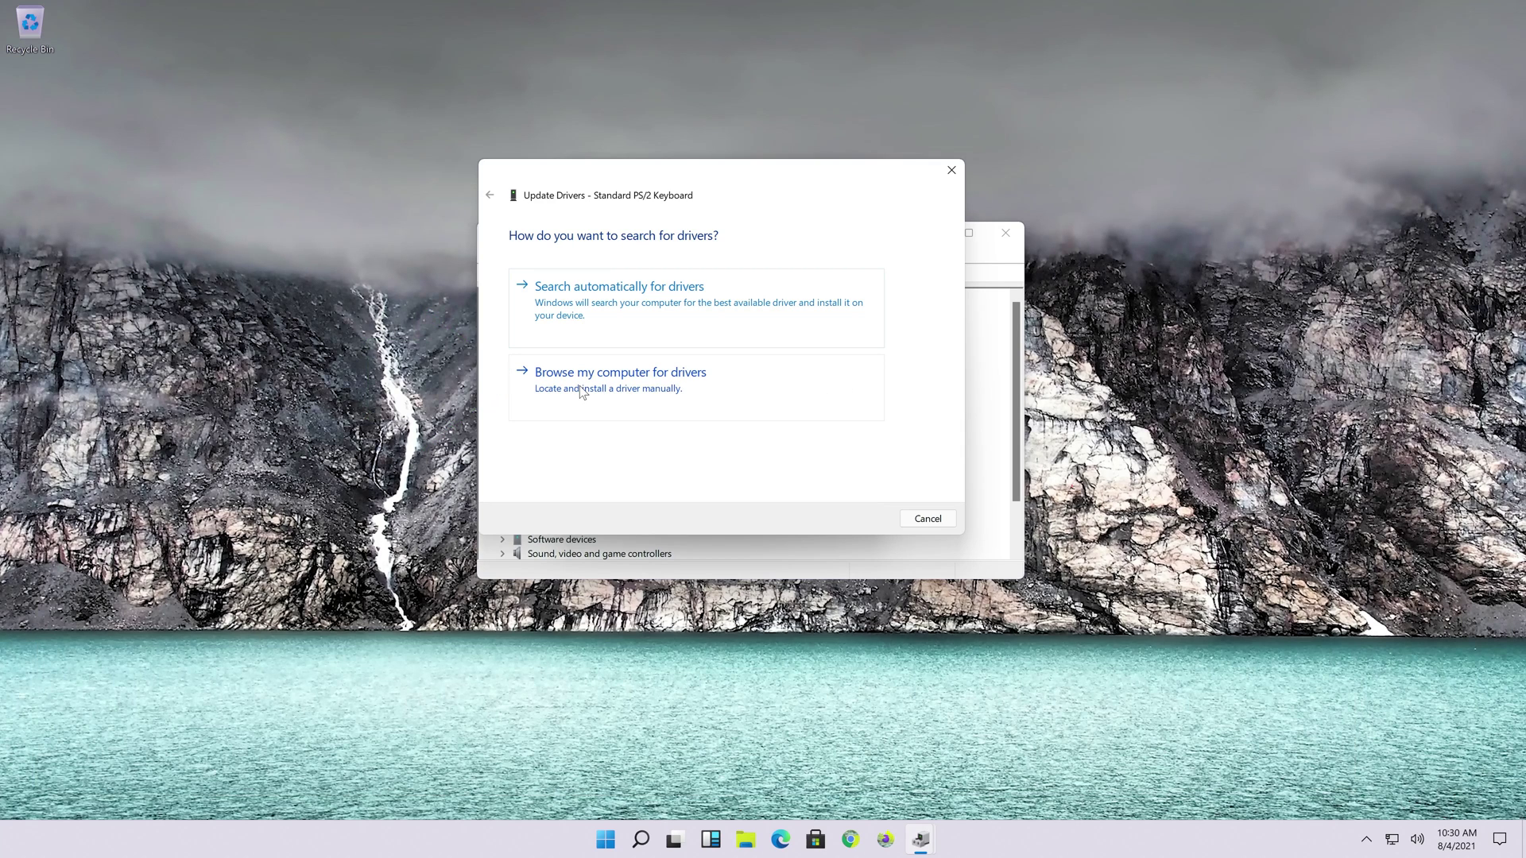
left_click(587, 389)
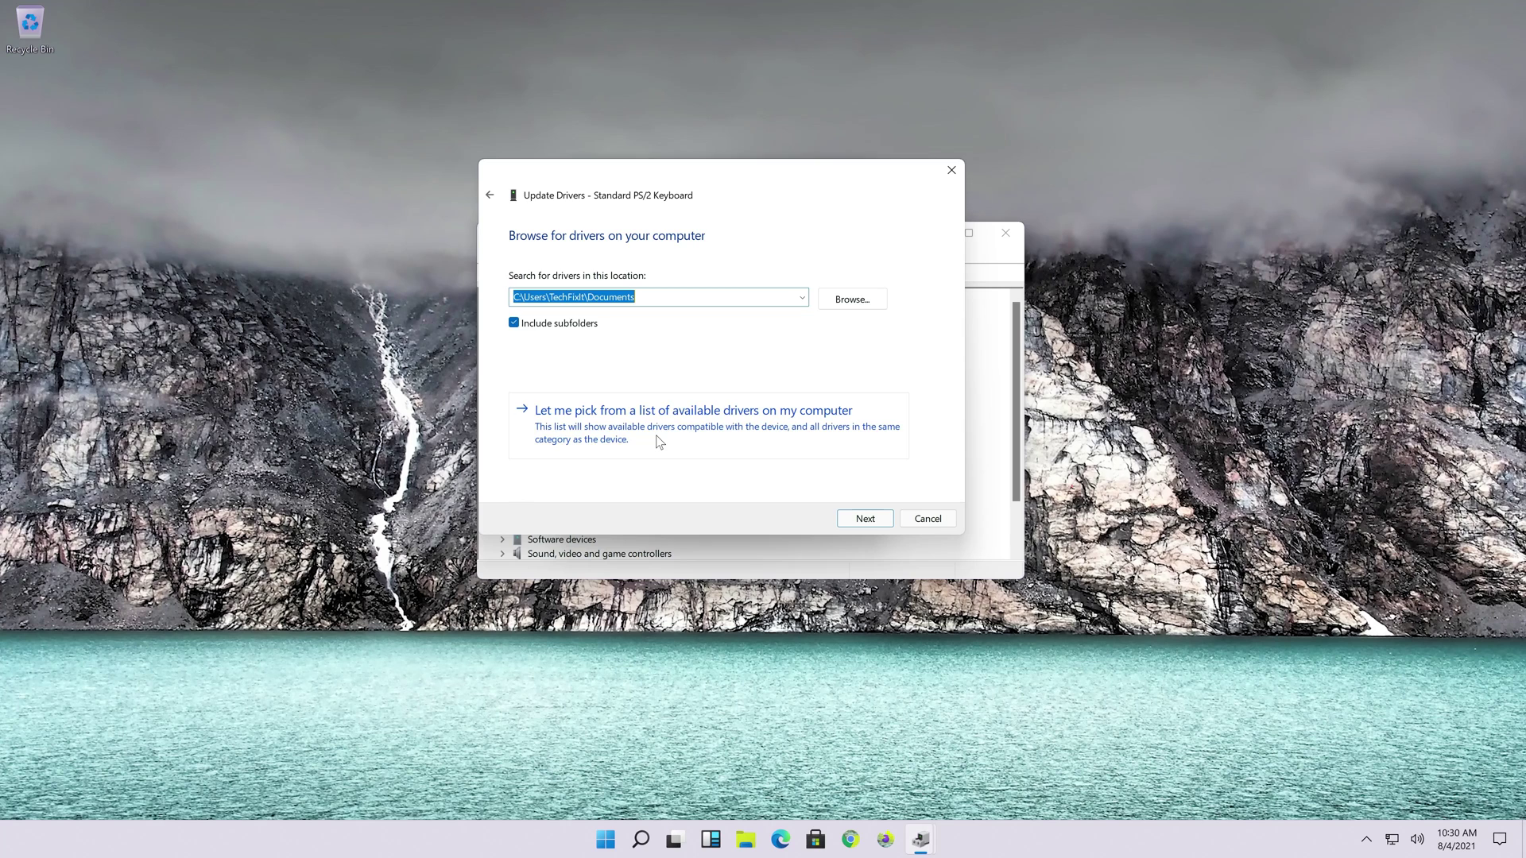
left_click(659, 442)
left_click(589, 374)
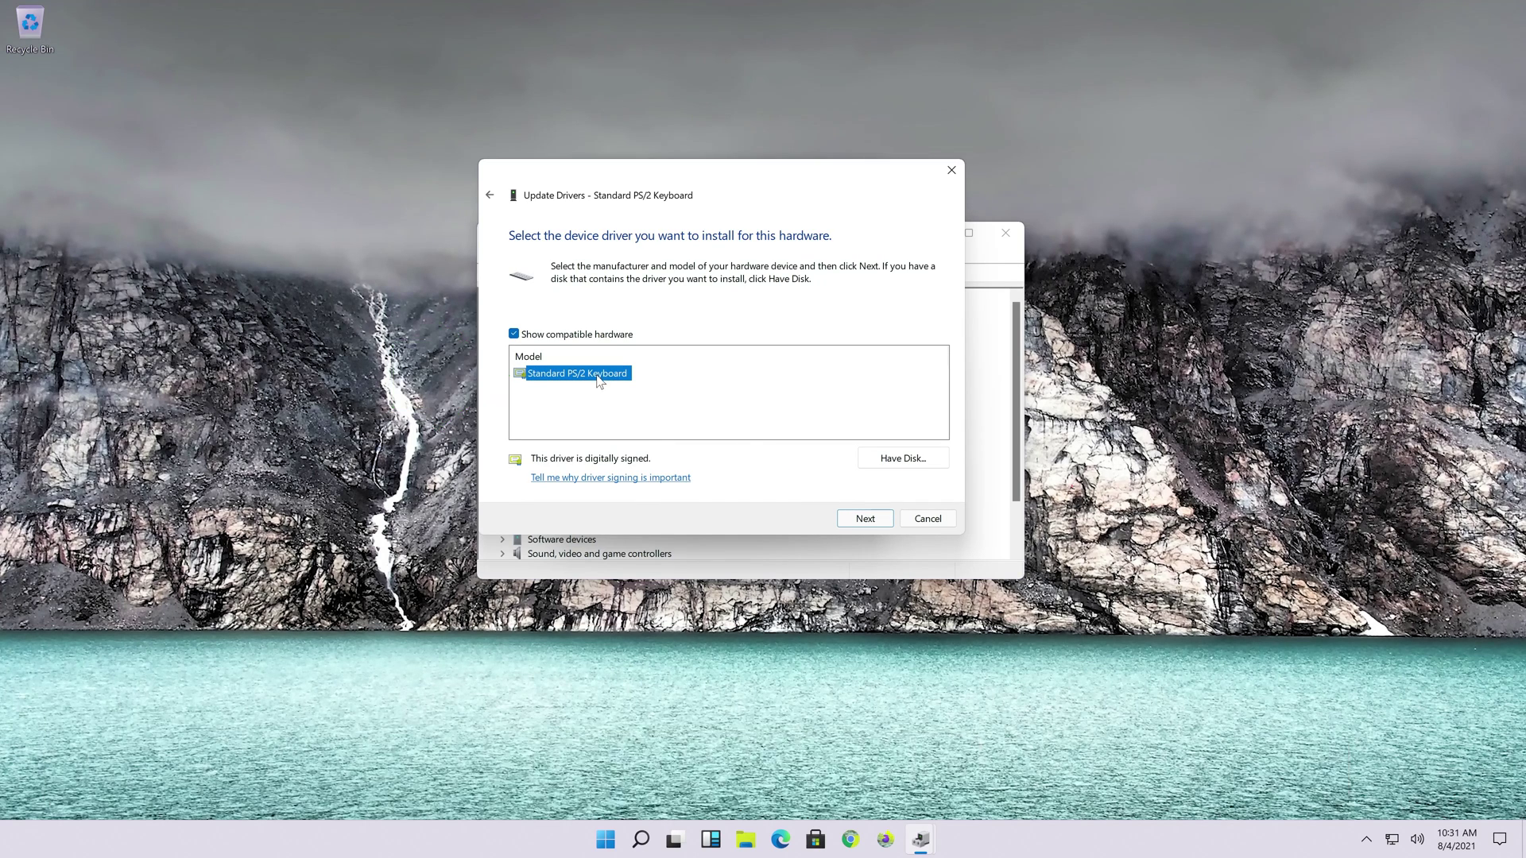
left_click(862, 524)
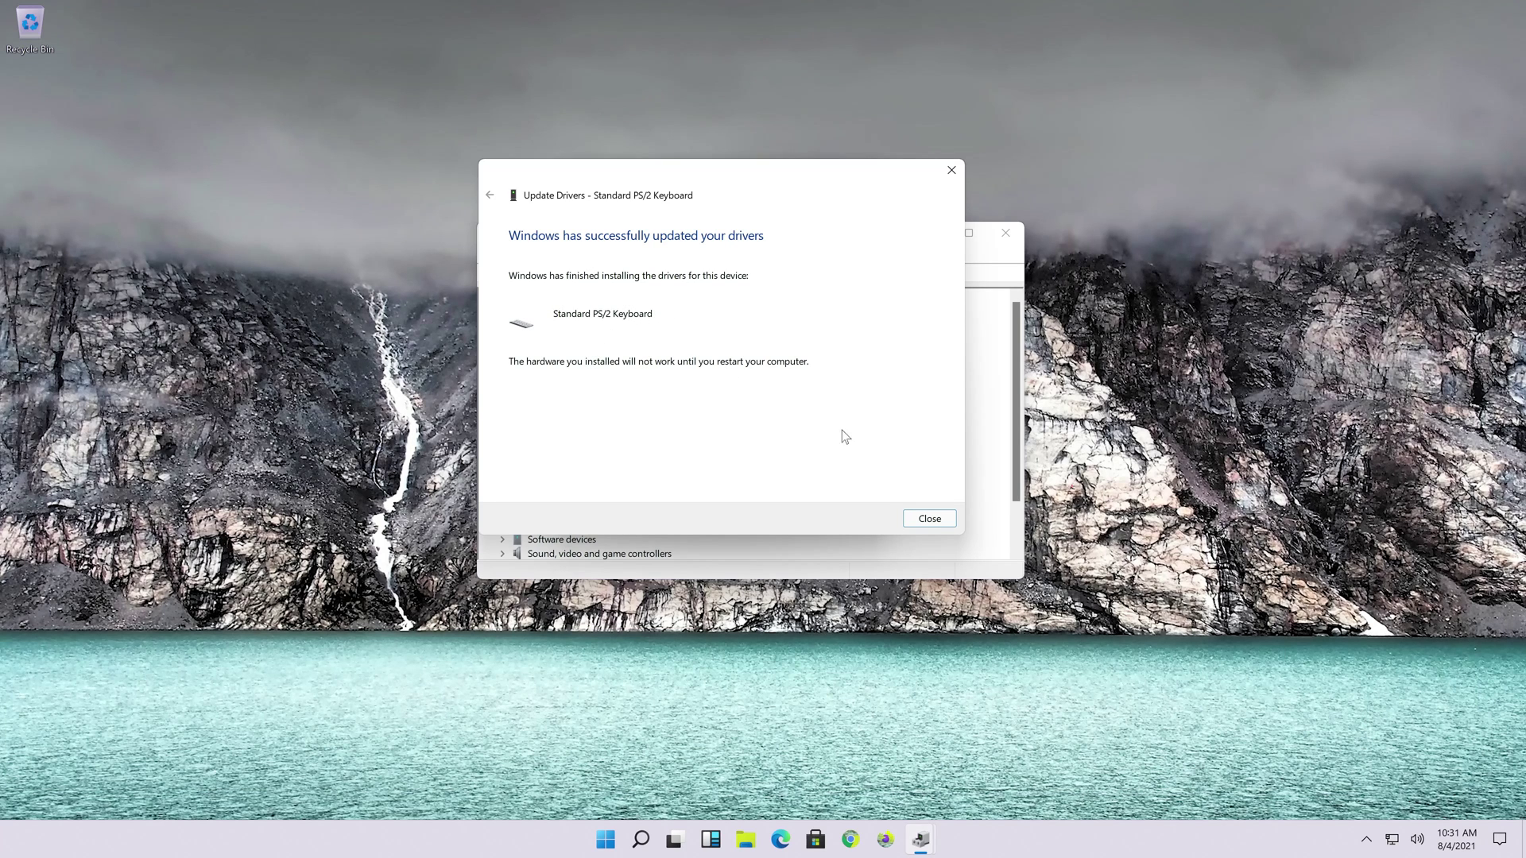
Step: Close the driver update wizard and the keyboard properties, and restart the computer to apply the driver change
left_click(928, 518)
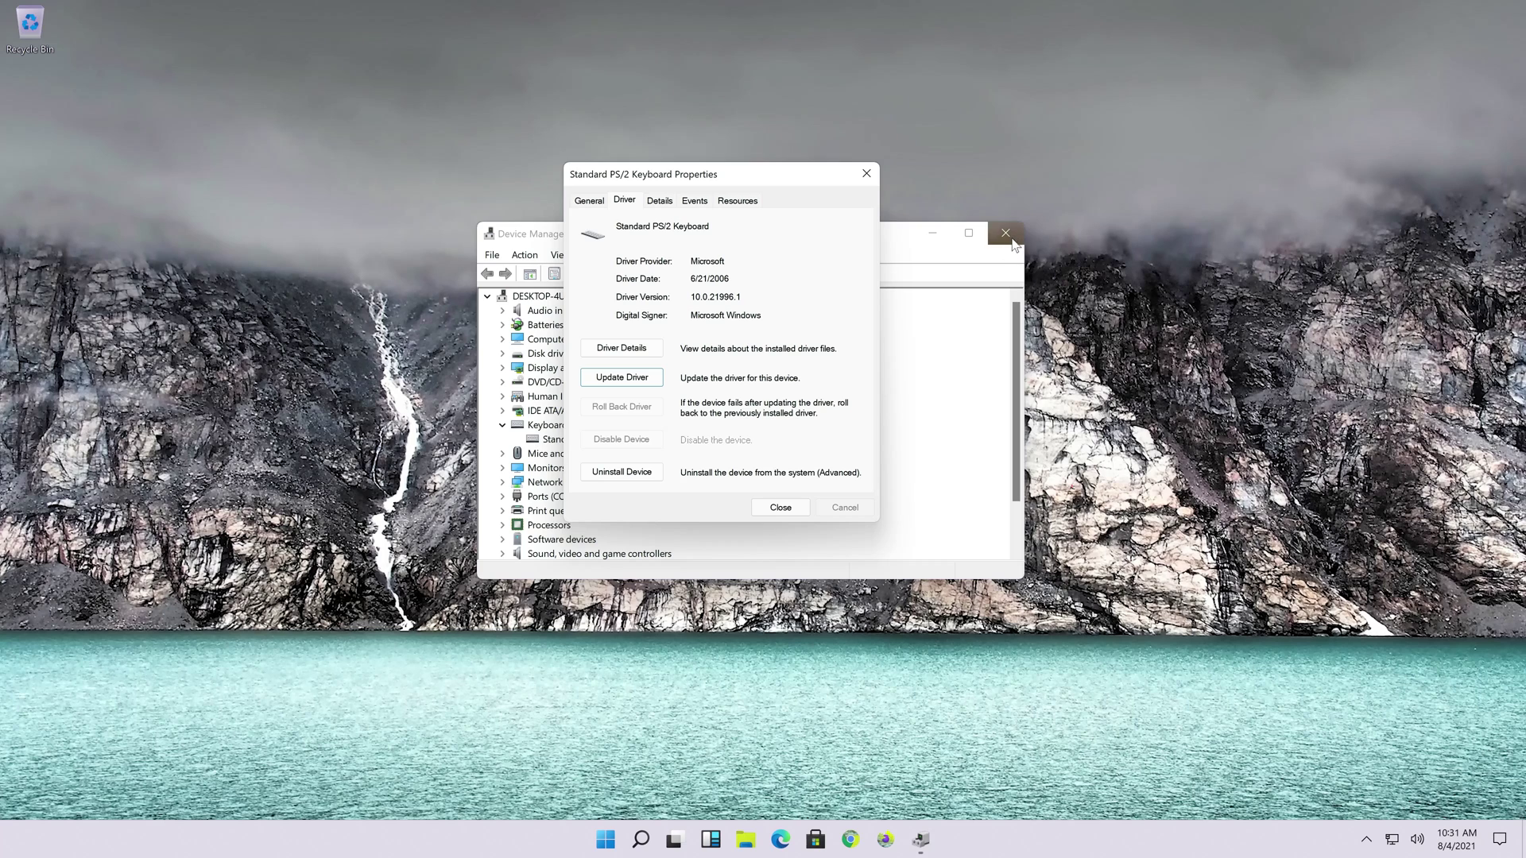
left_click(781, 507)
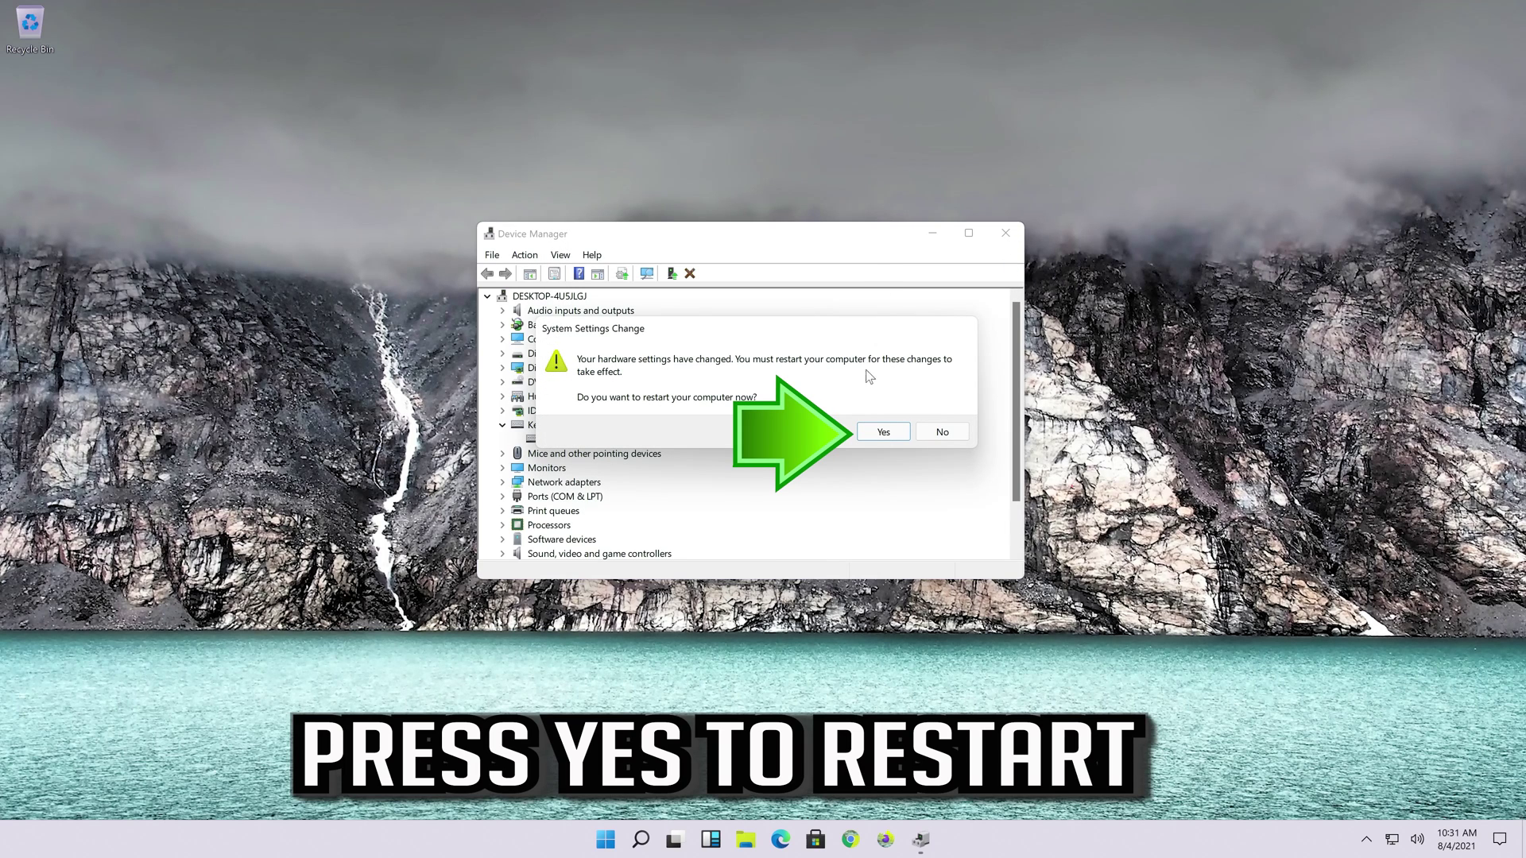
left_click(894, 431)
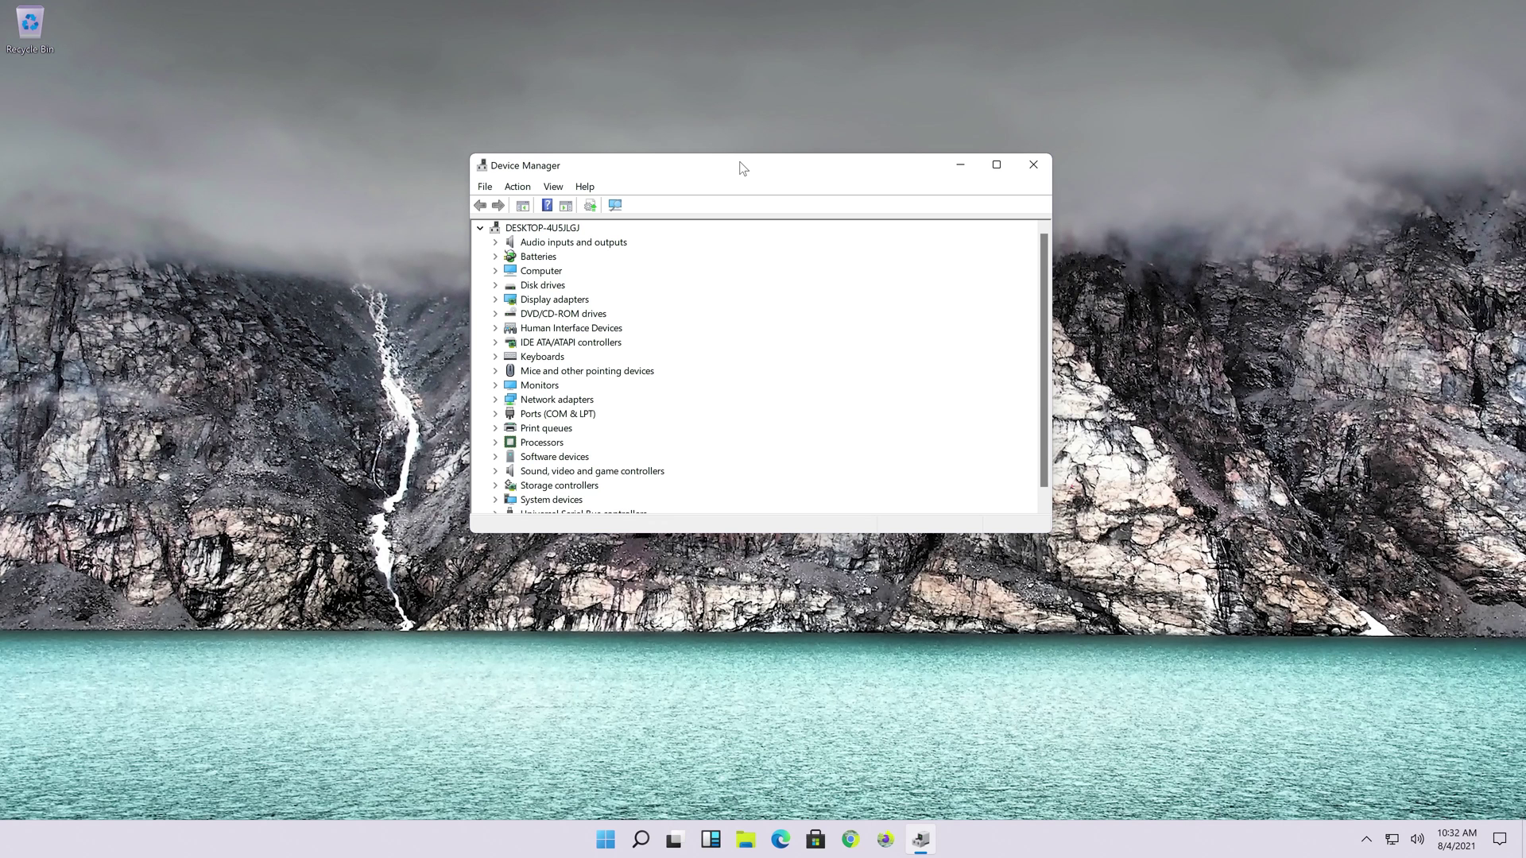
Step: Reposition the Device Manager window and bring up the Standard PS/2 Keyboard's driver properties from the Keyboards category
left_click_drag(742, 164, 766, 174)
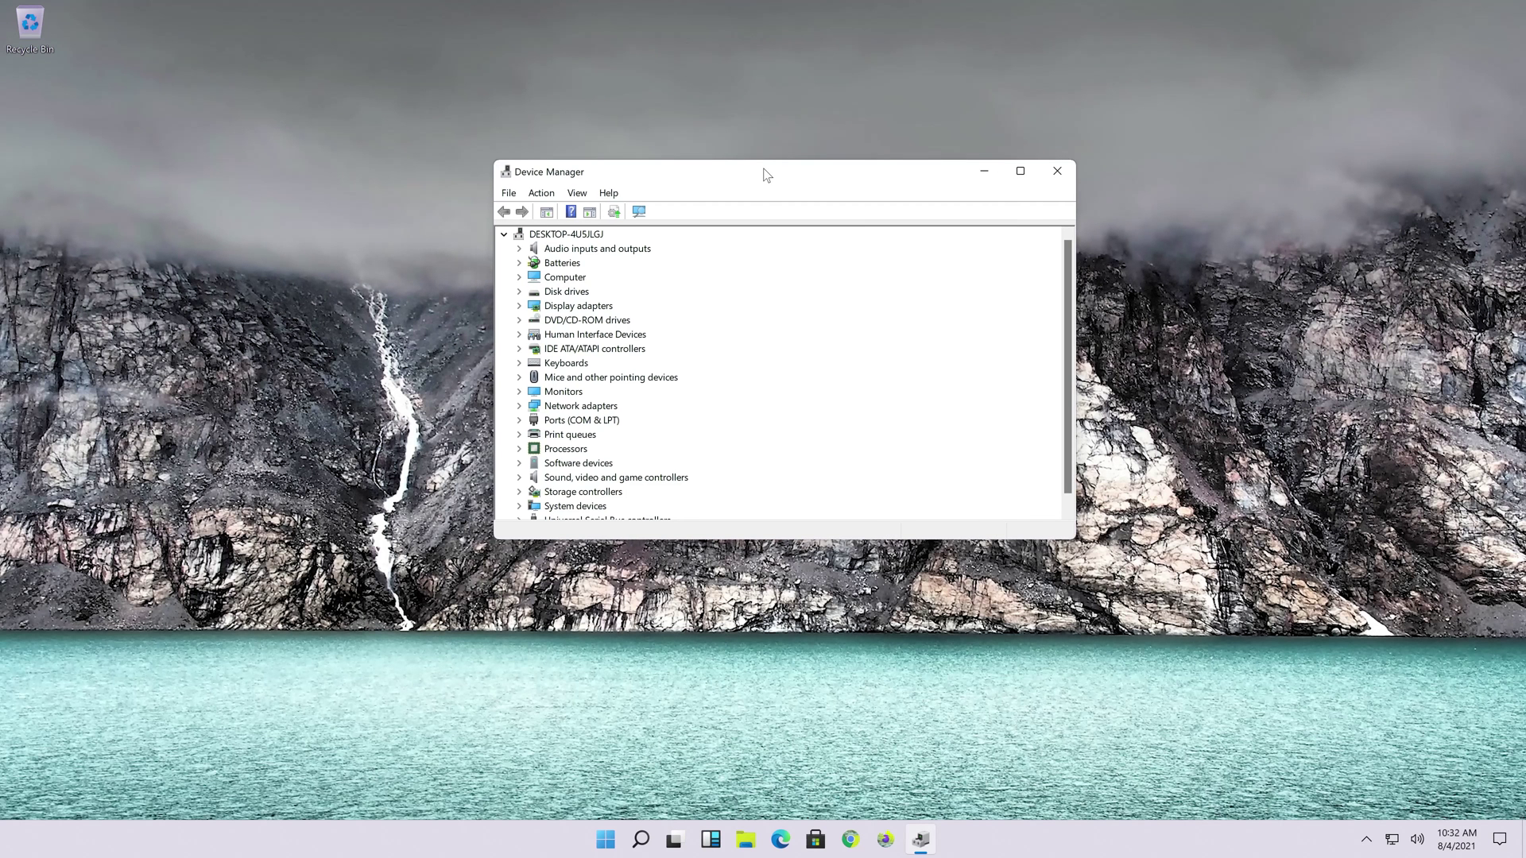
left_click(569, 363)
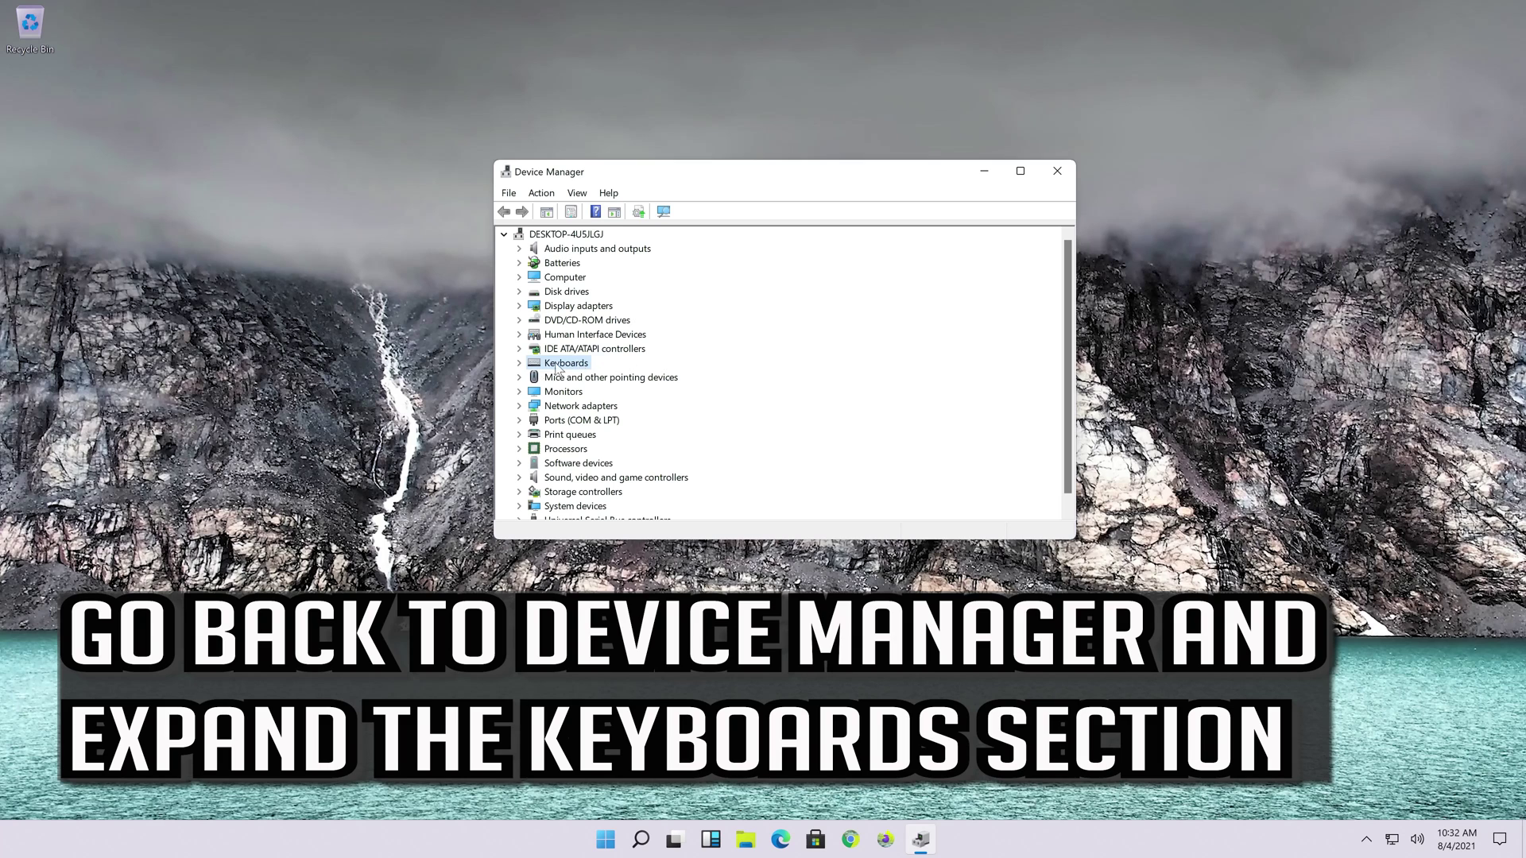
left_click(520, 364)
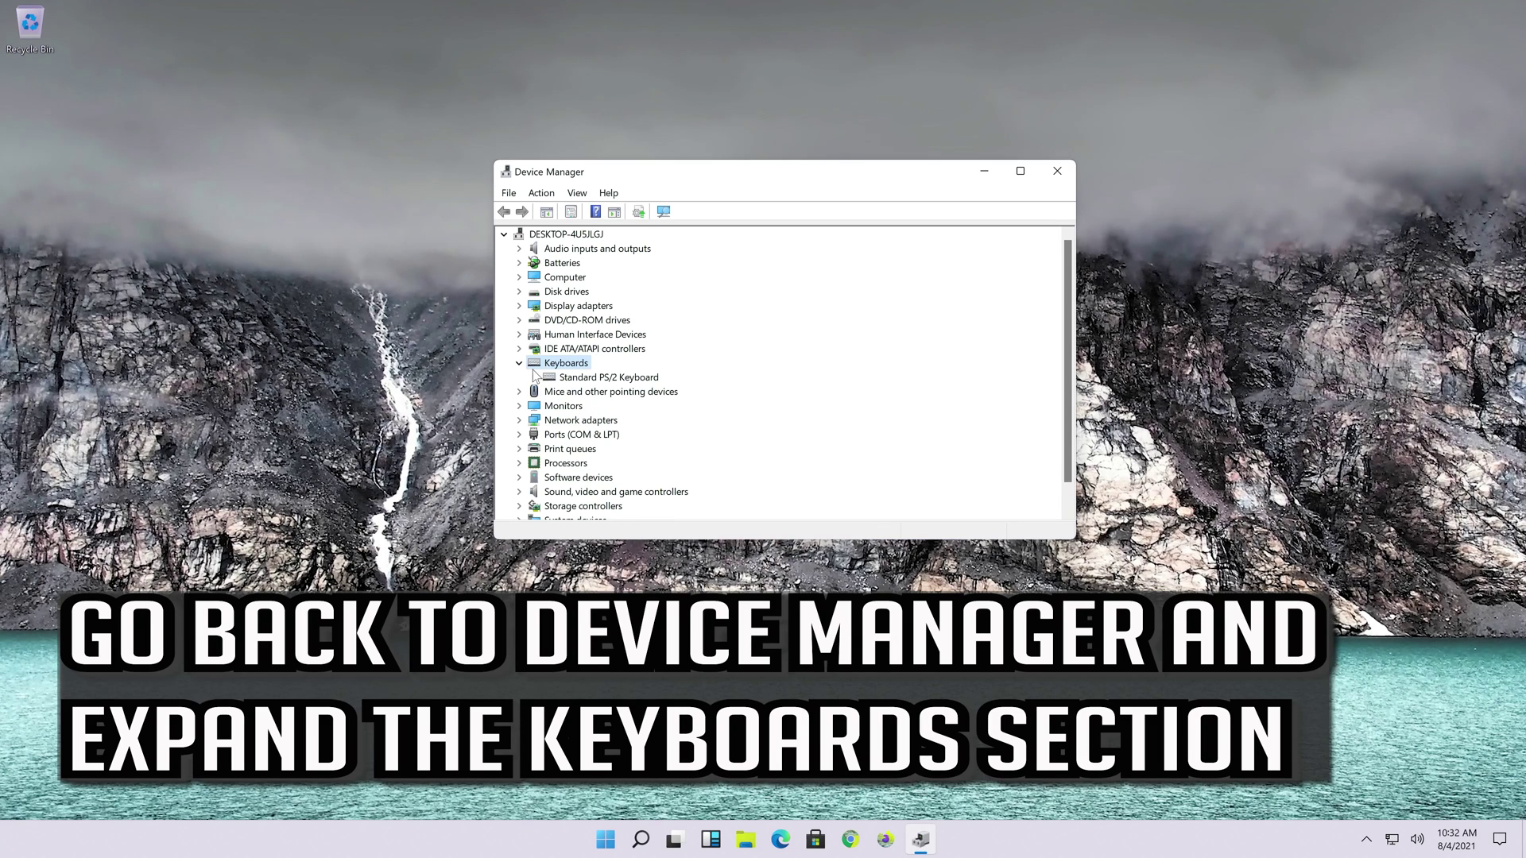
left_click(569, 378)
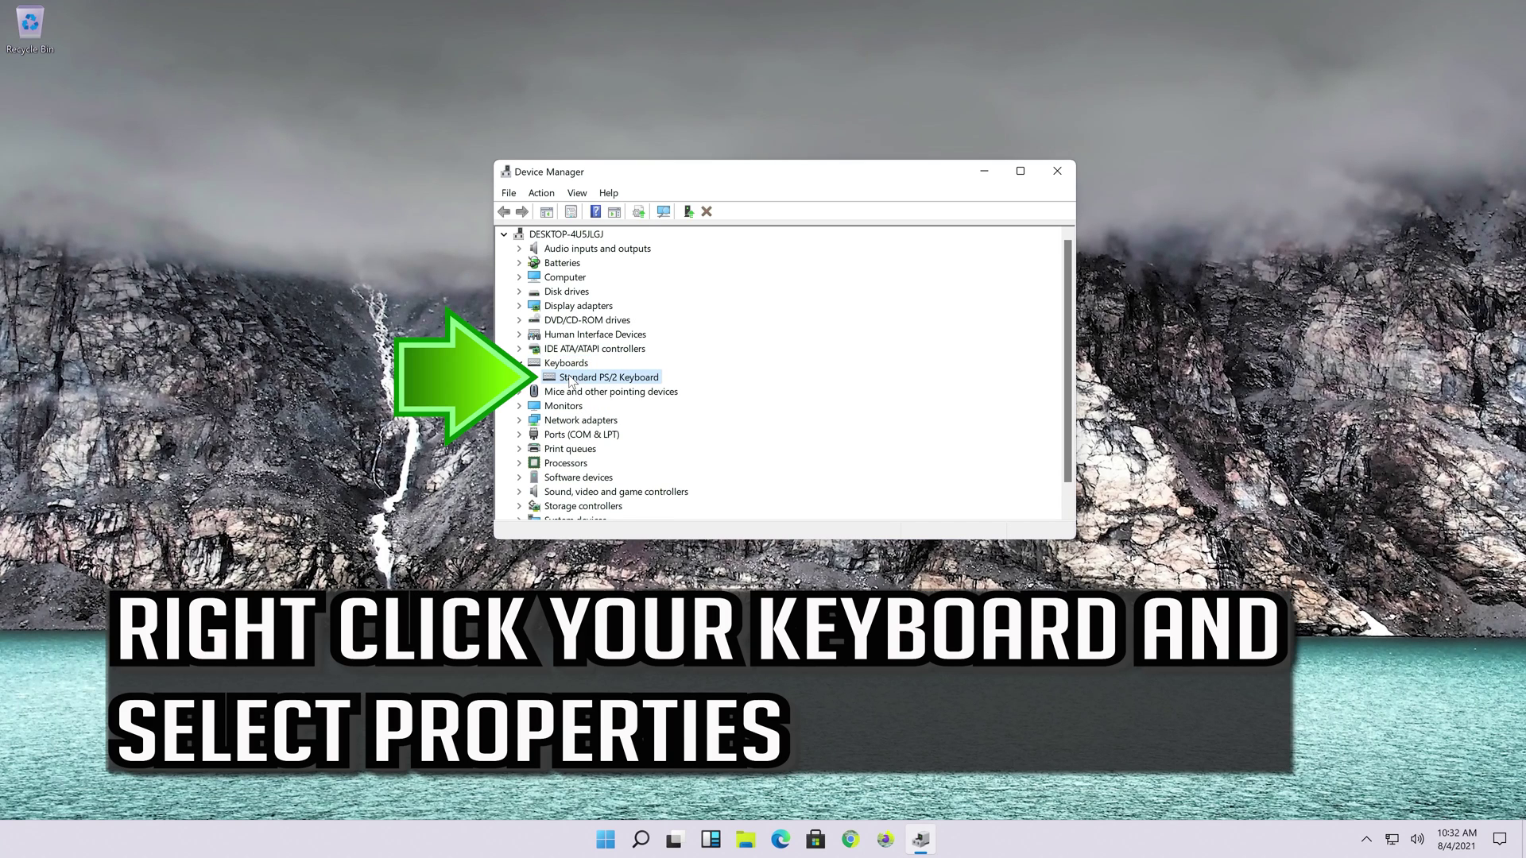
right_click(633, 381)
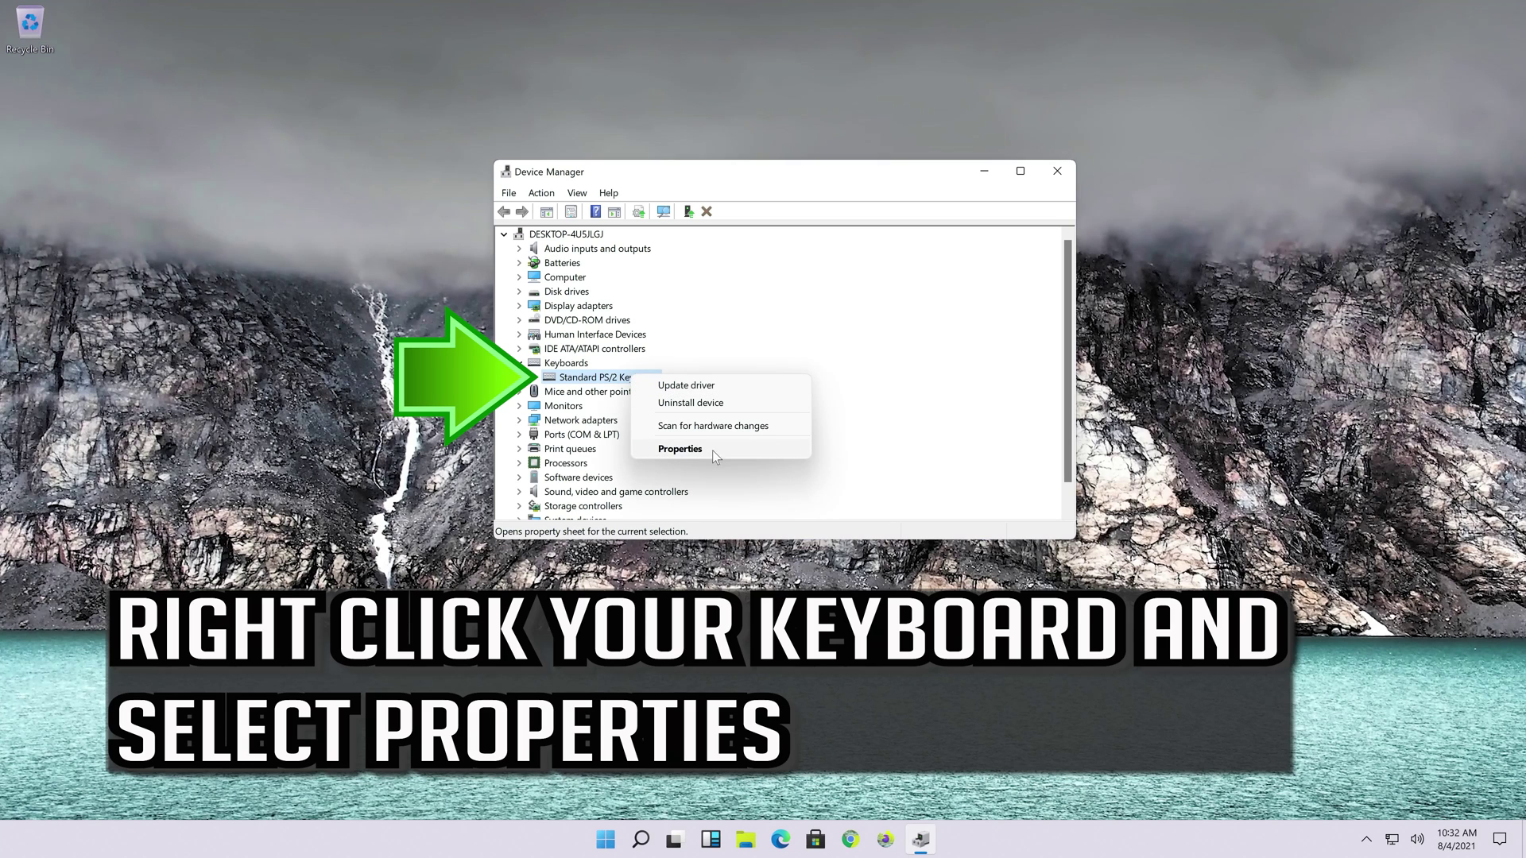
left_click(684, 450)
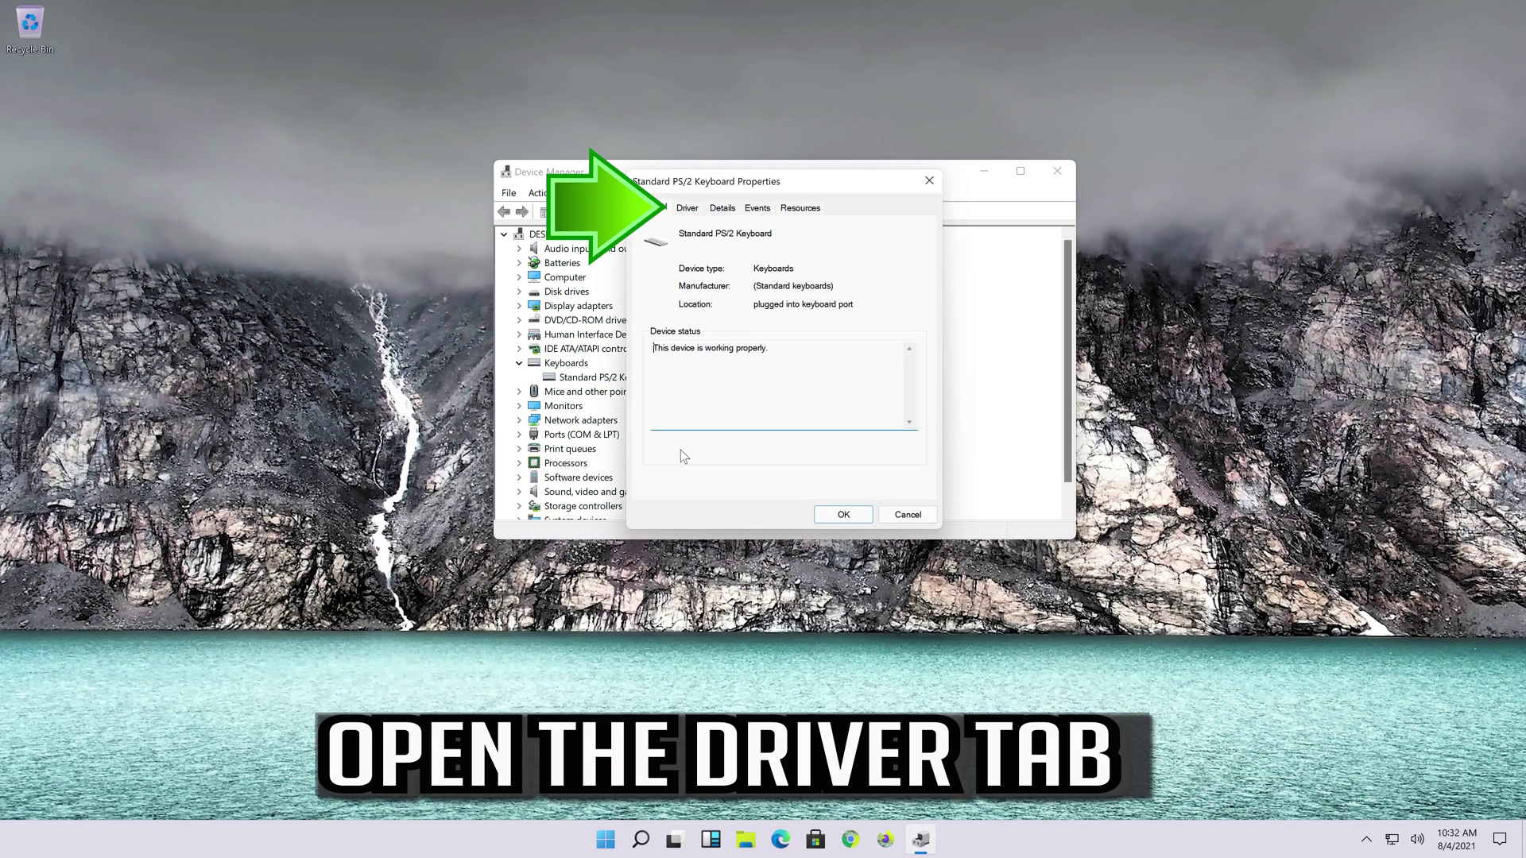
left_click(694, 209)
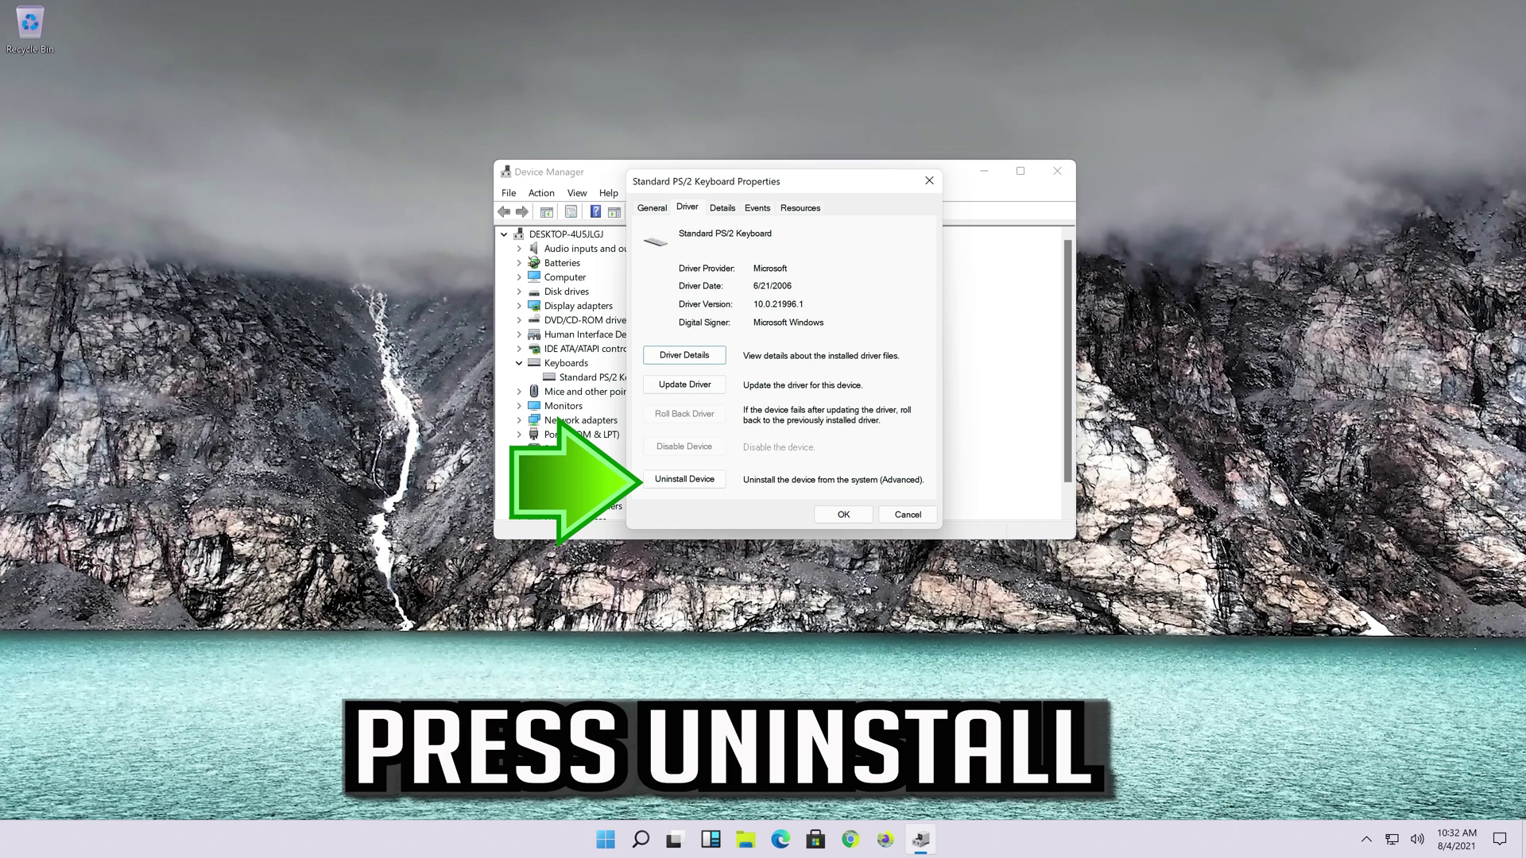
Step: Uninstall the Standard PS/2 Keyboard device and restart the computer to finish removing it
left_click(692, 480)
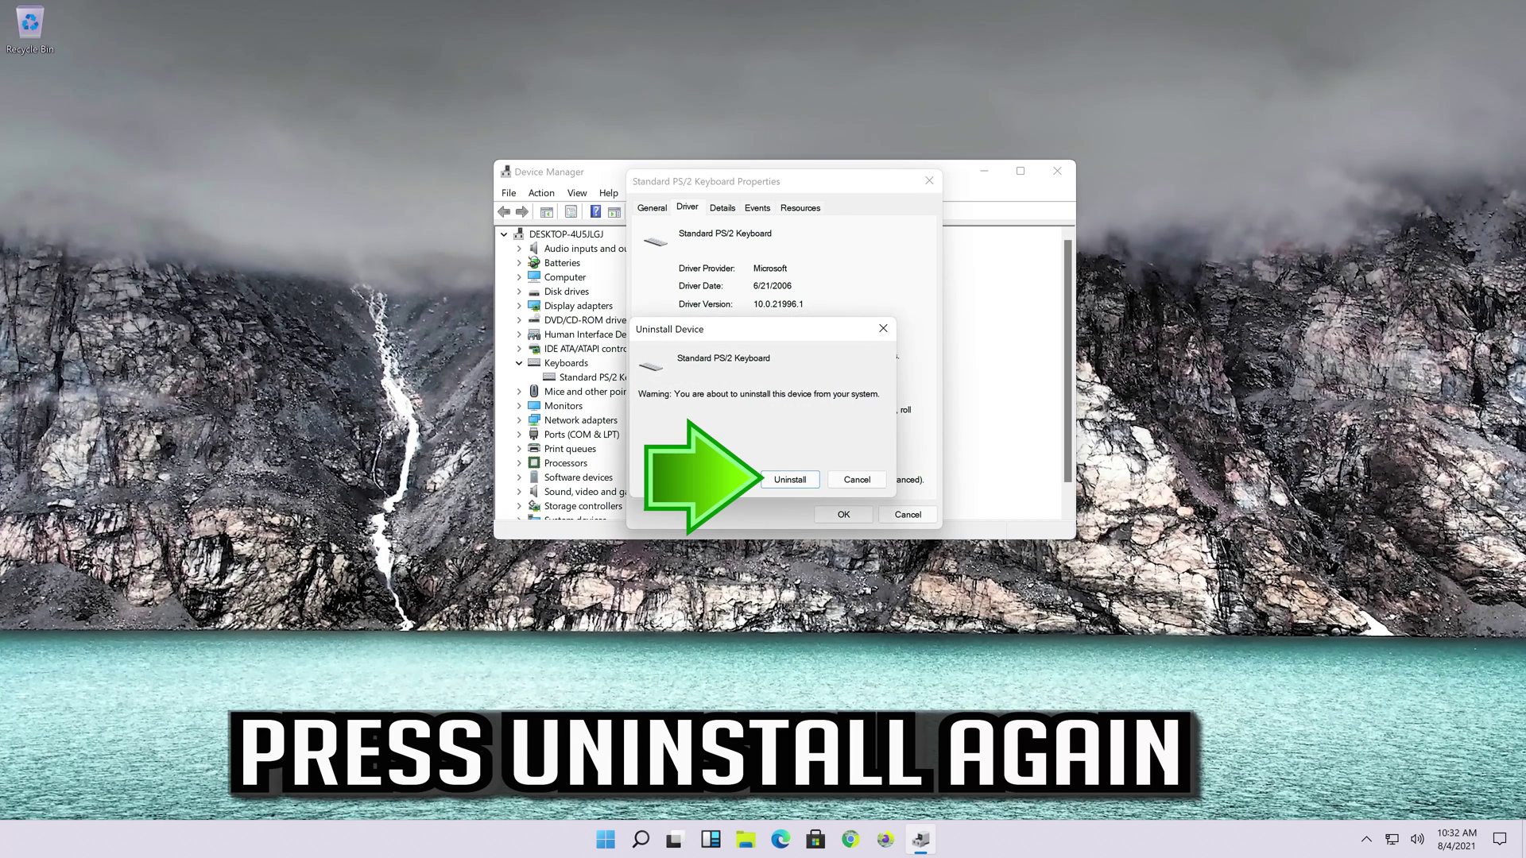
left_click(793, 482)
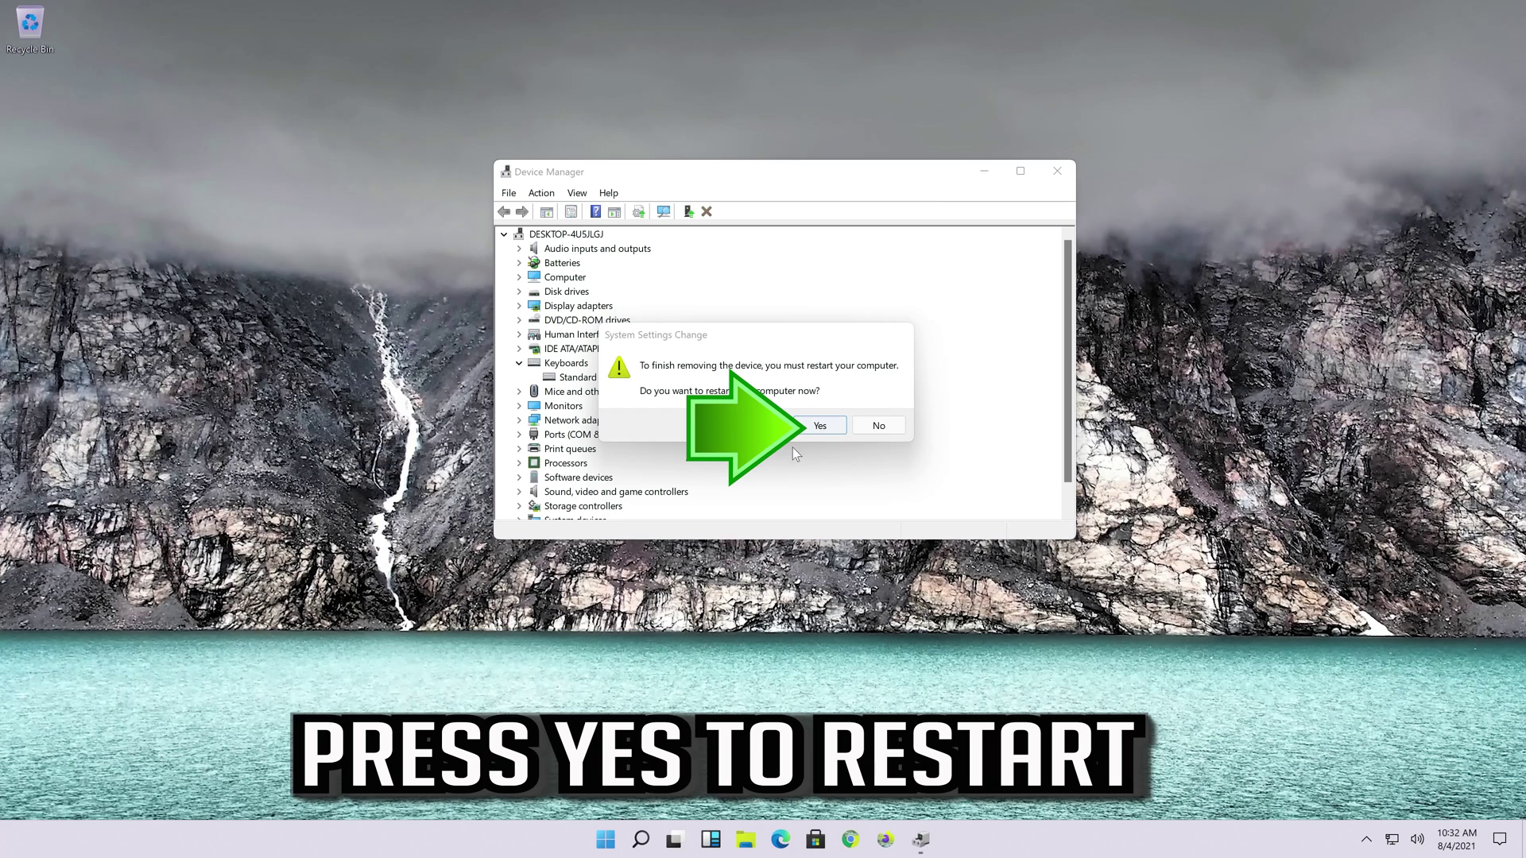
left_click(824, 427)
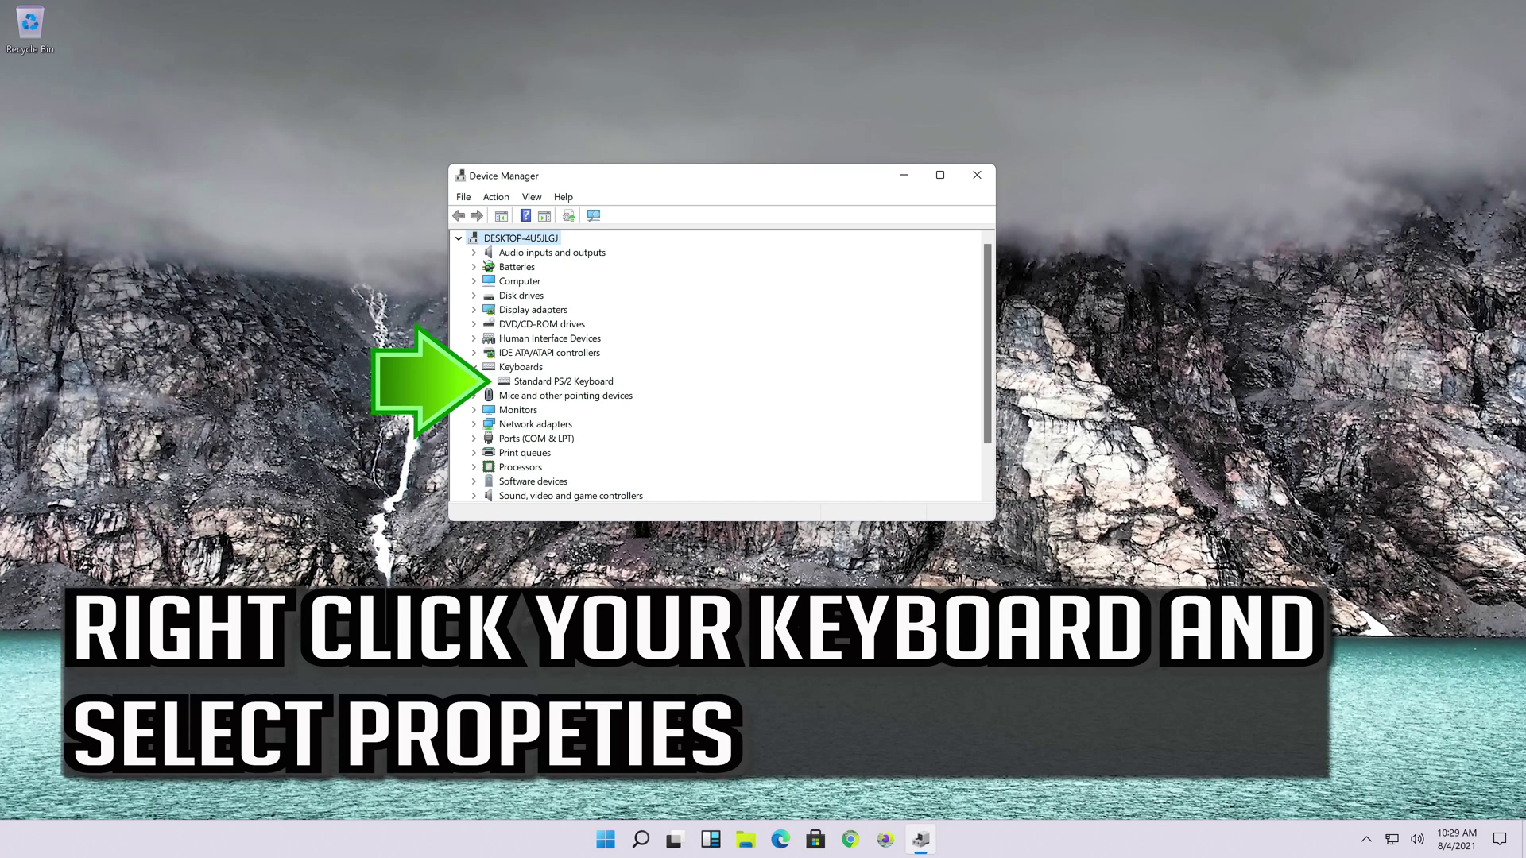
Step: Search automatically for a driver update from the Standard PS/2 Keyboard's driver properties, and check Windows Update for updated drivers
right_click(531, 385)
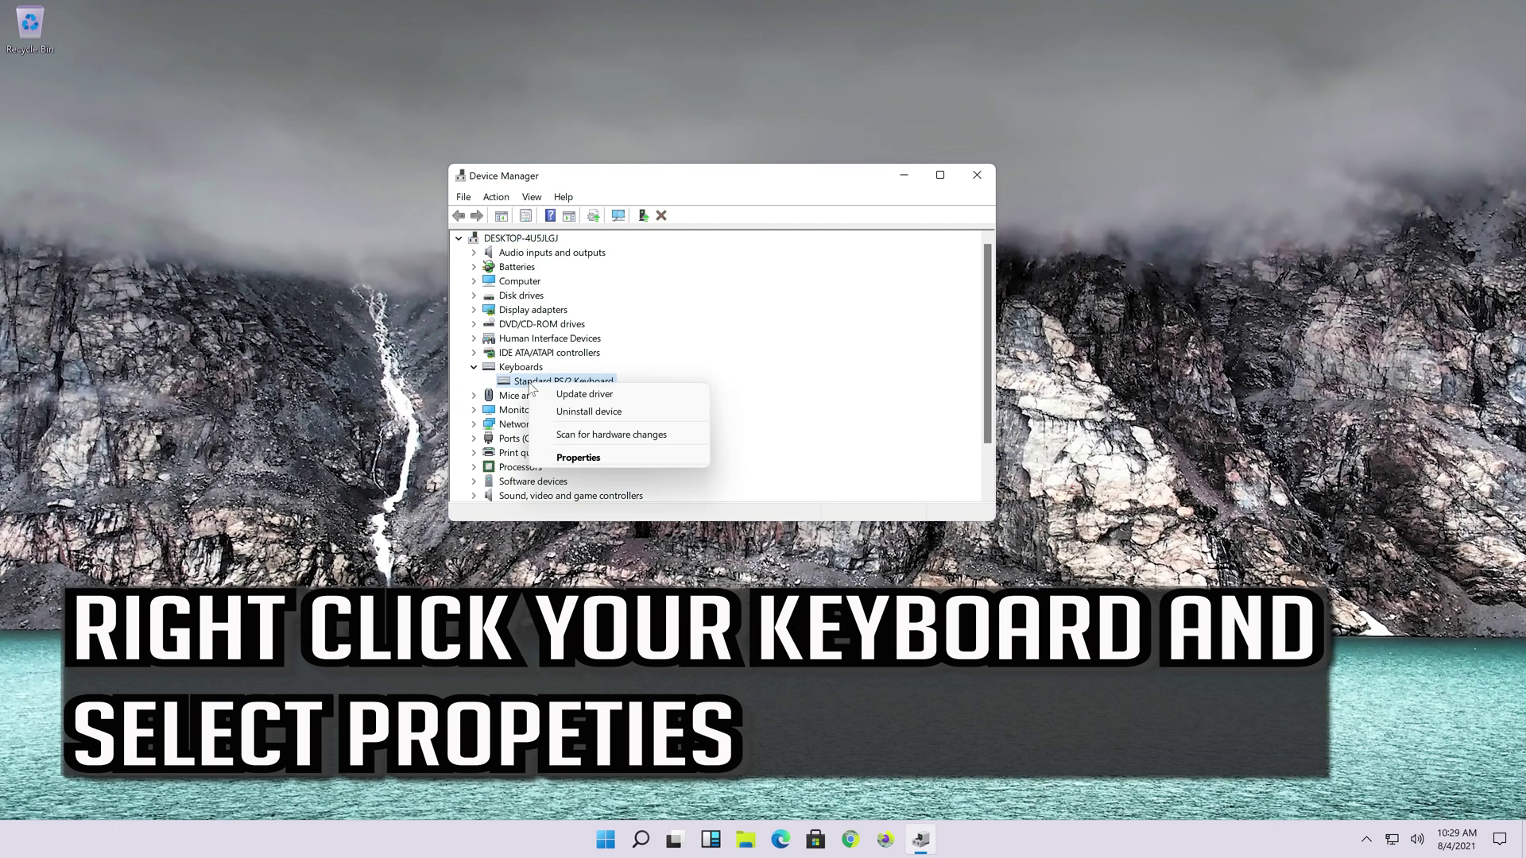
left_click(645, 456)
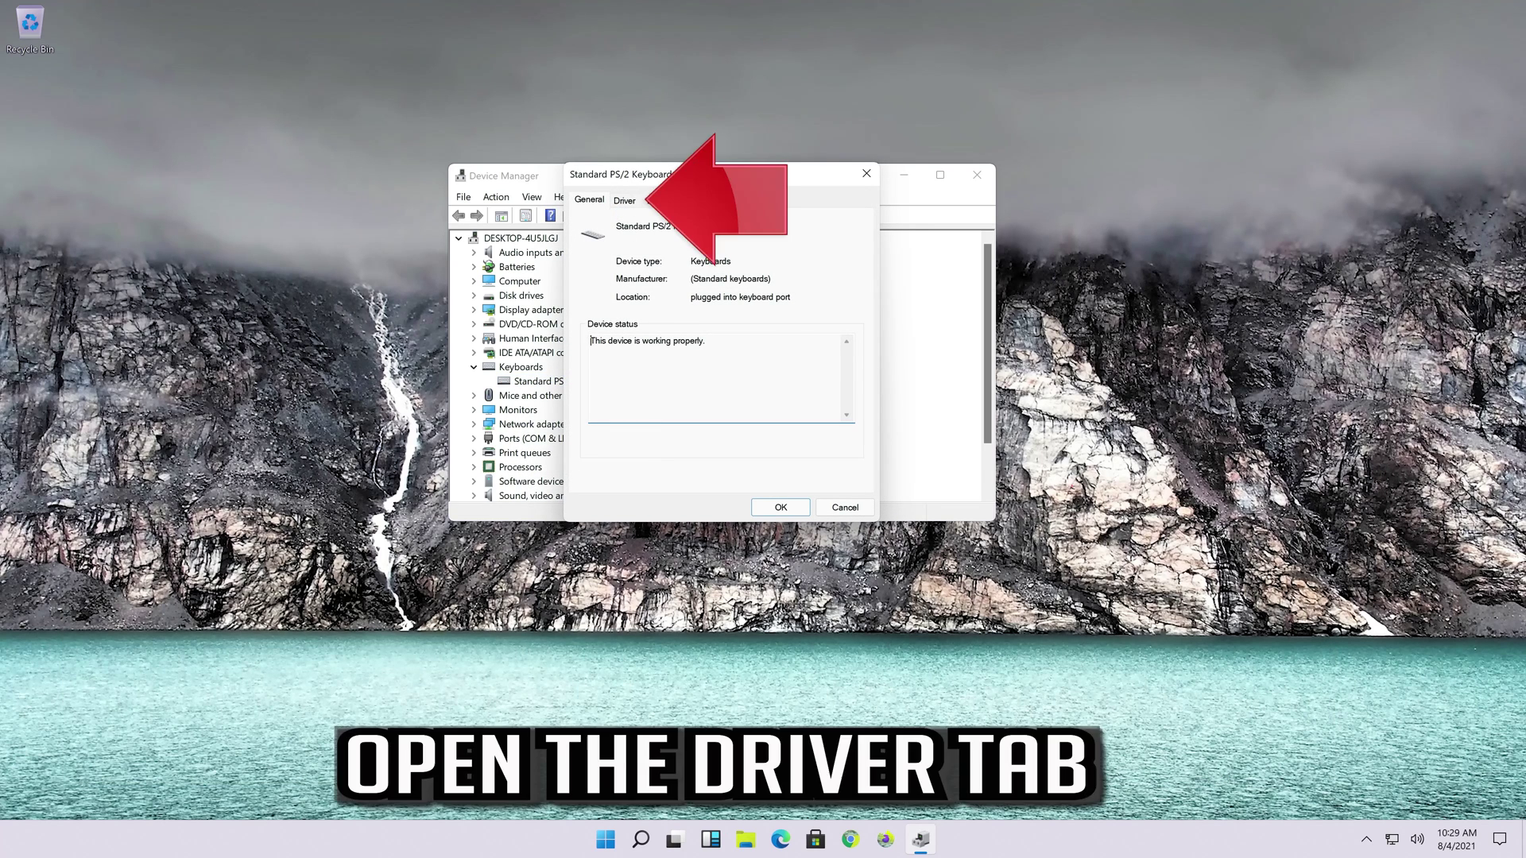
left_click(625, 202)
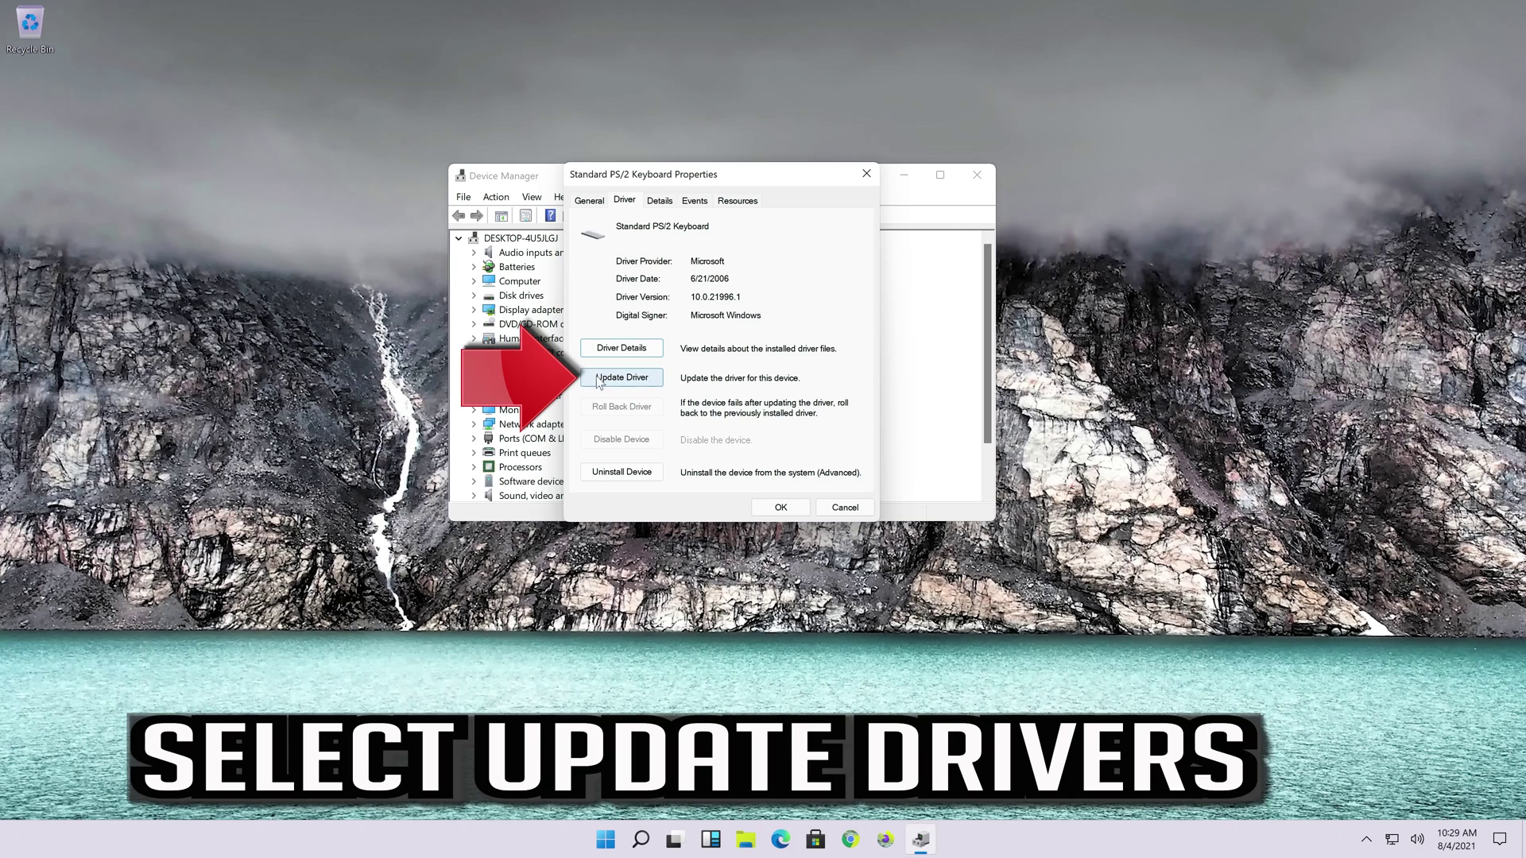
left_click(617, 378)
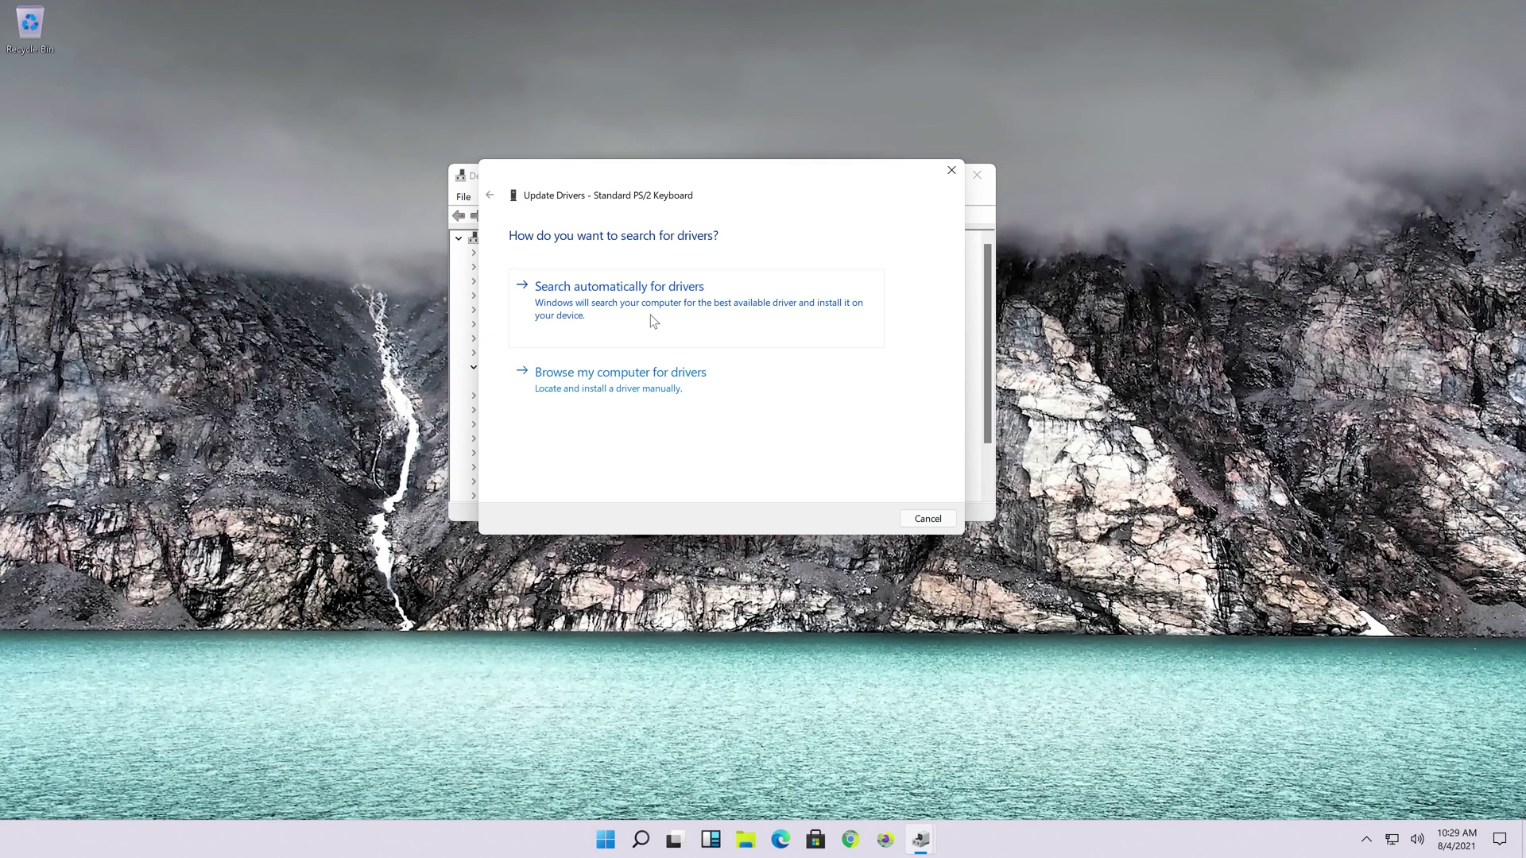
left_click(650, 314)
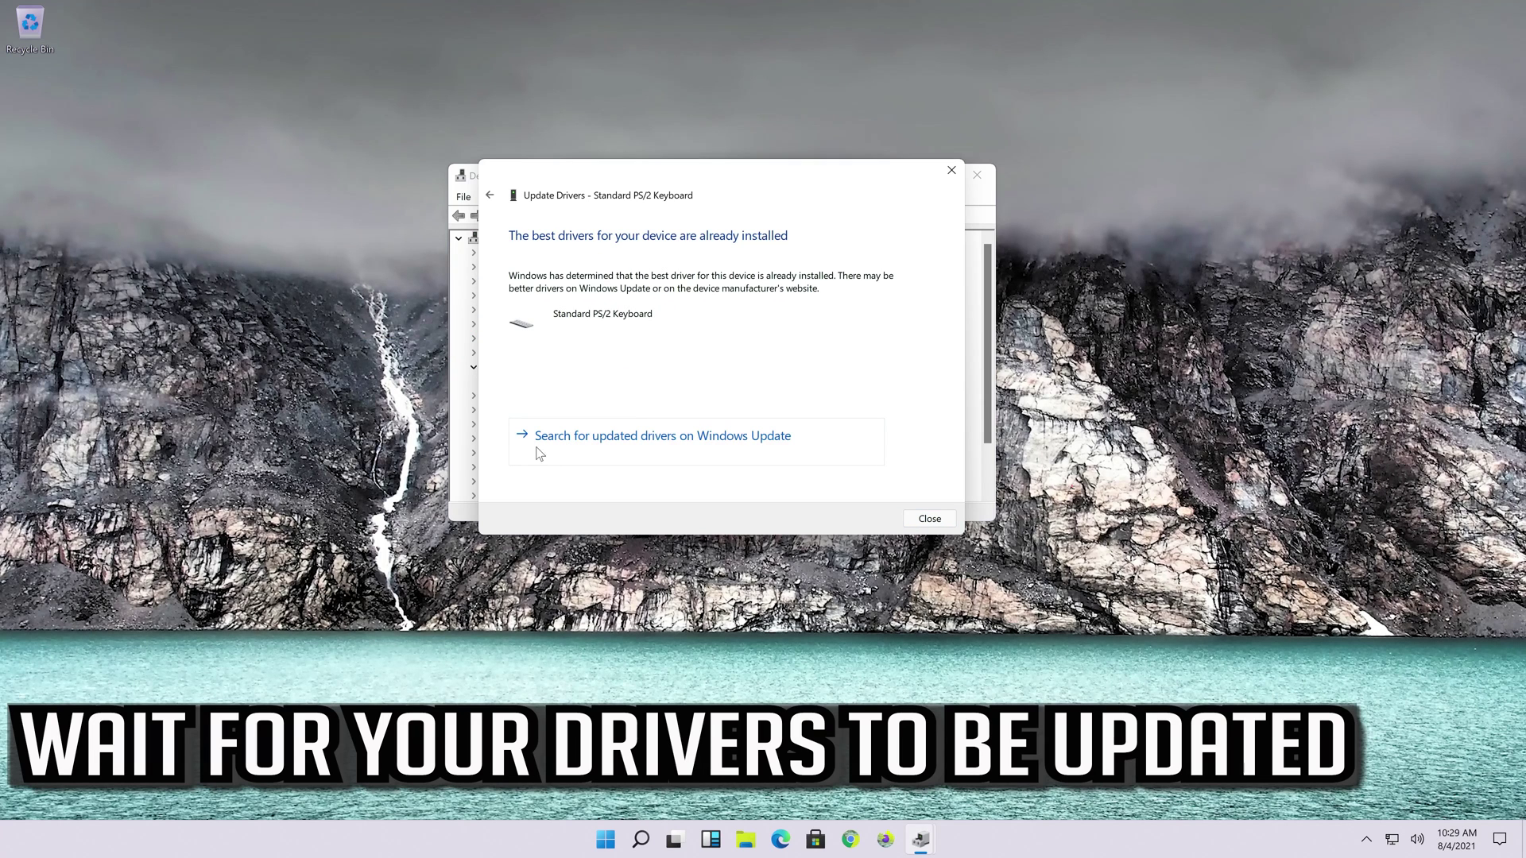
left_click(621, 445)
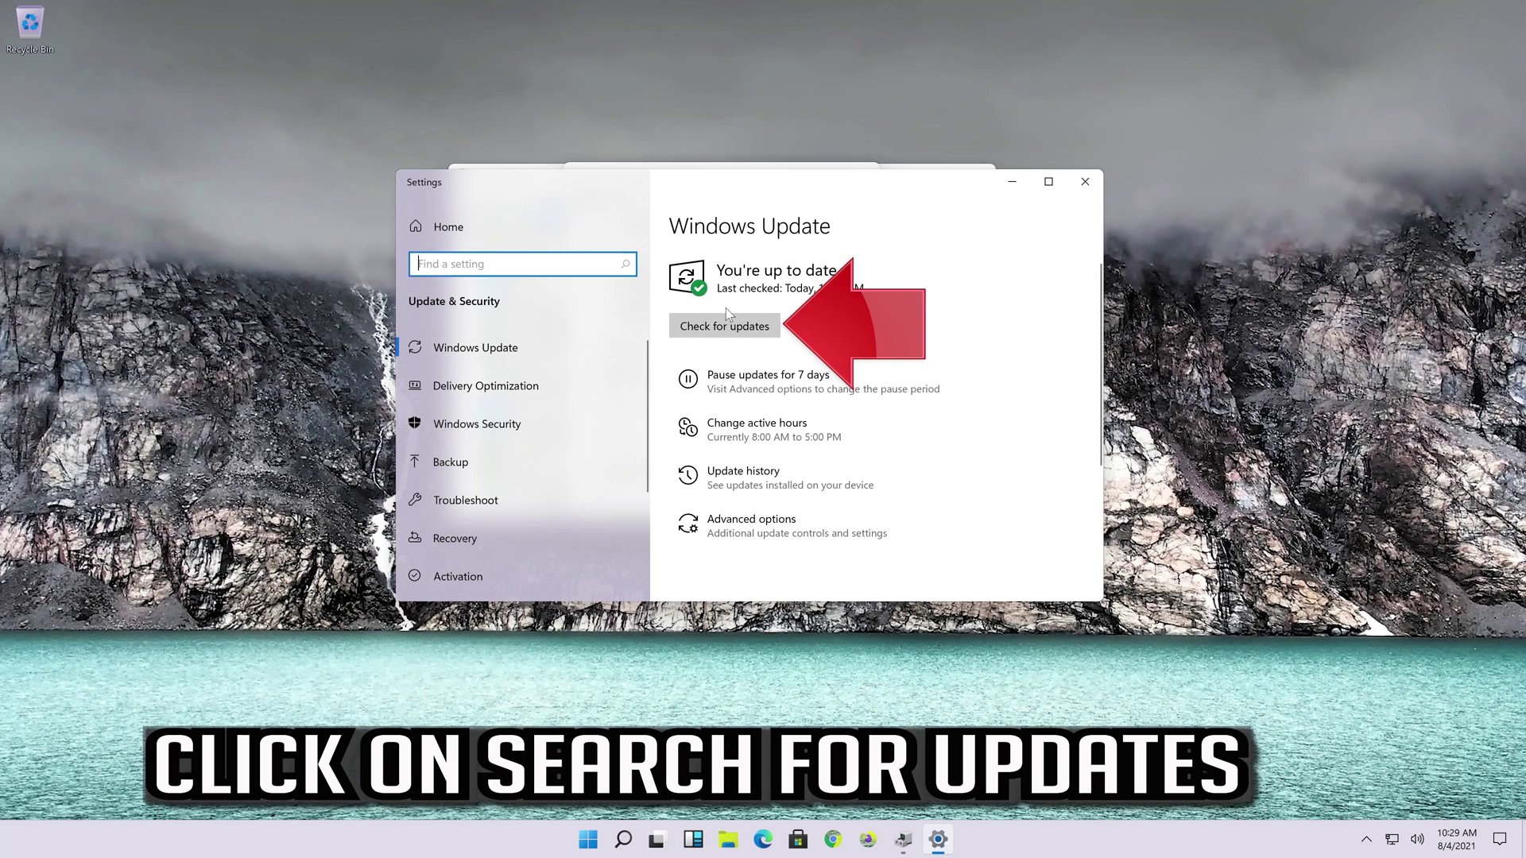
left_click(755, 332)
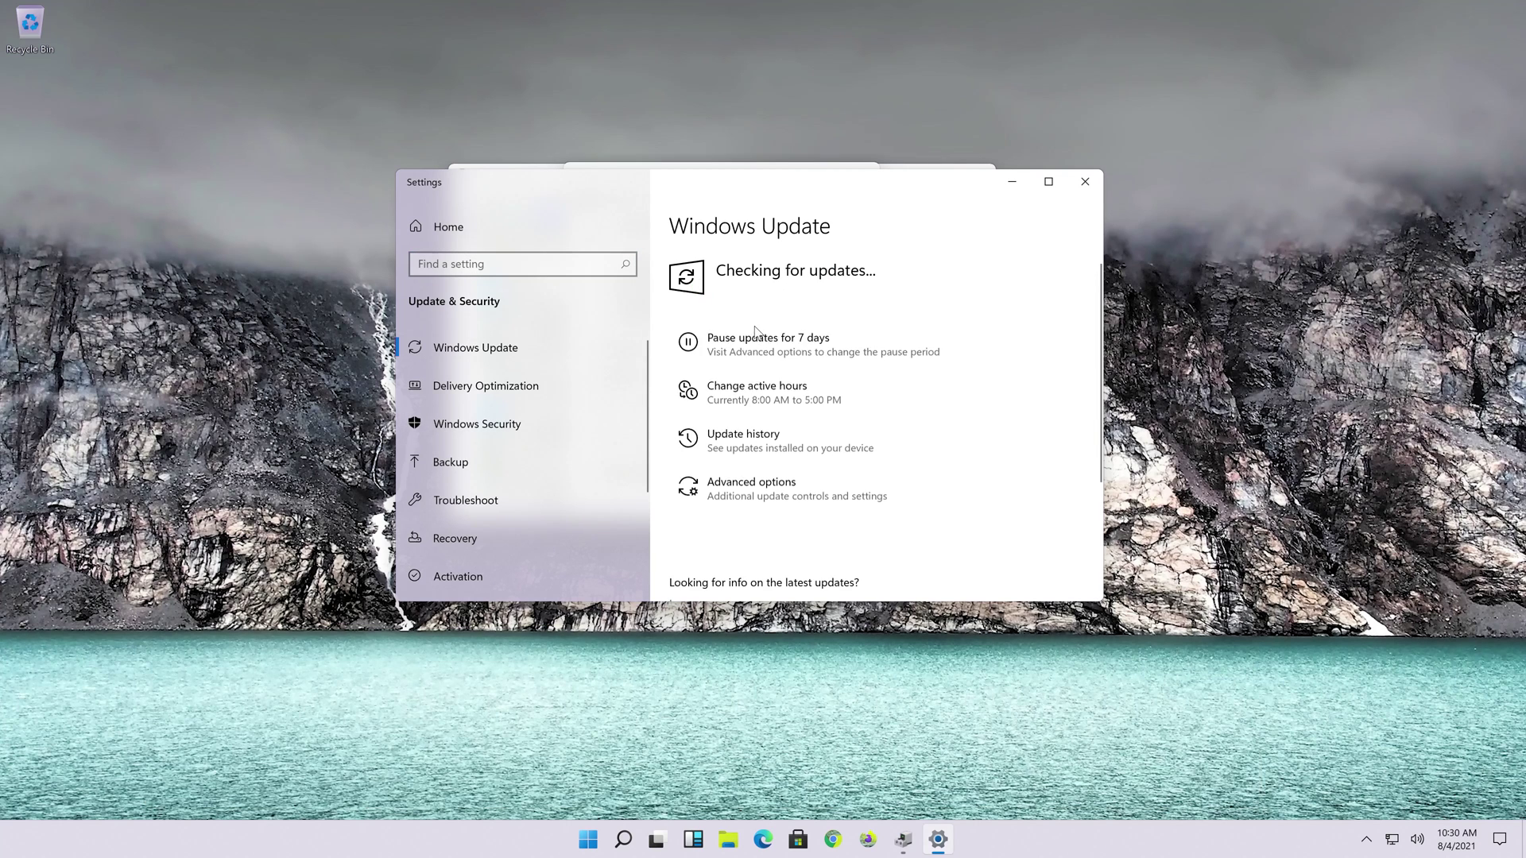
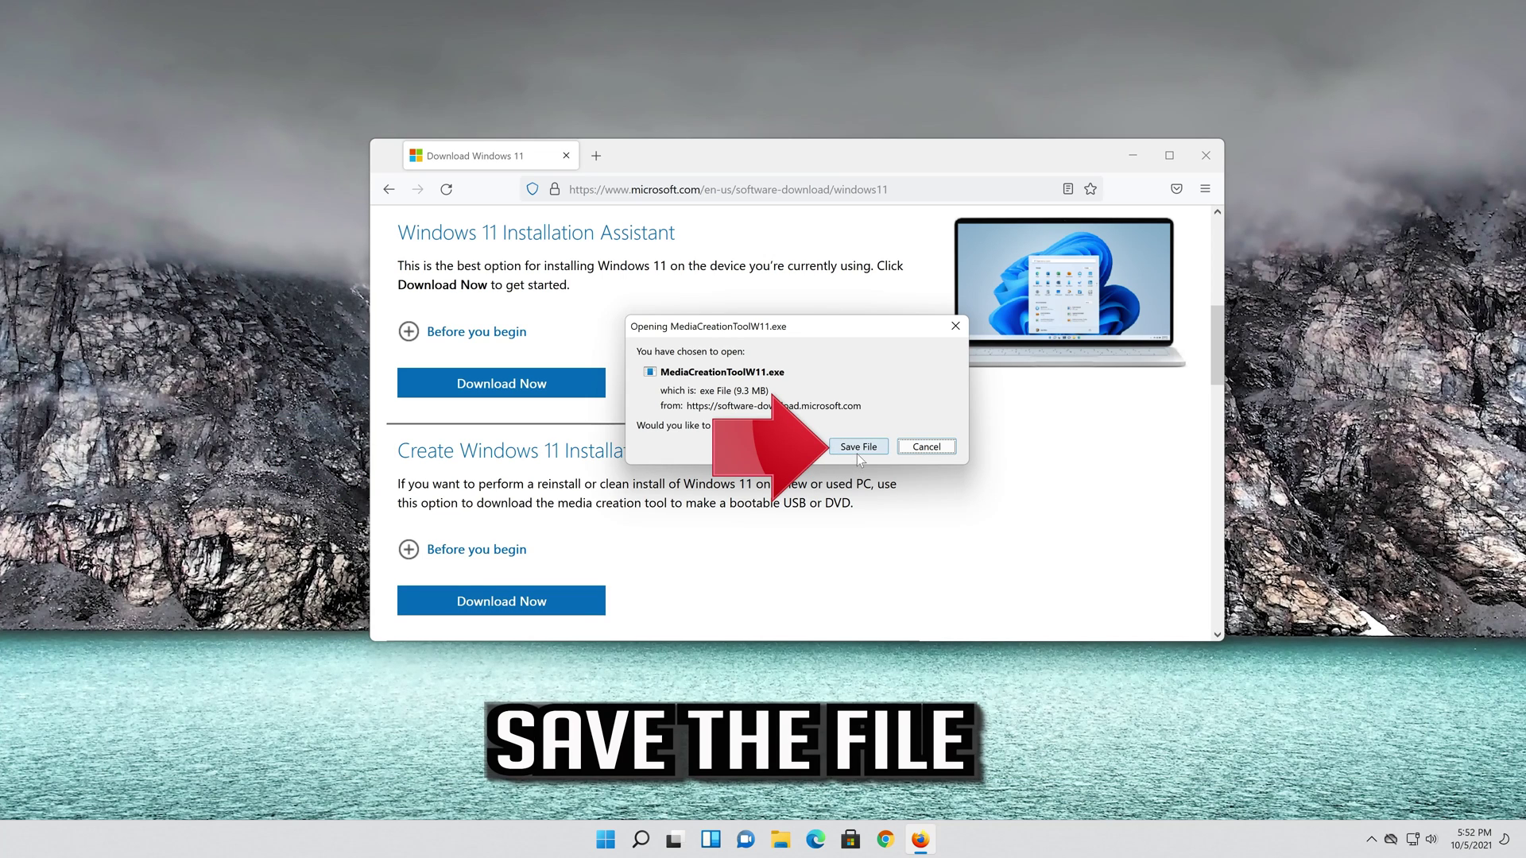
Step: Save MediaCreationToolW11.exe, close the browser, and run the downloaded tool from the desktop, allowing it to make changes
left_click(857, 455)
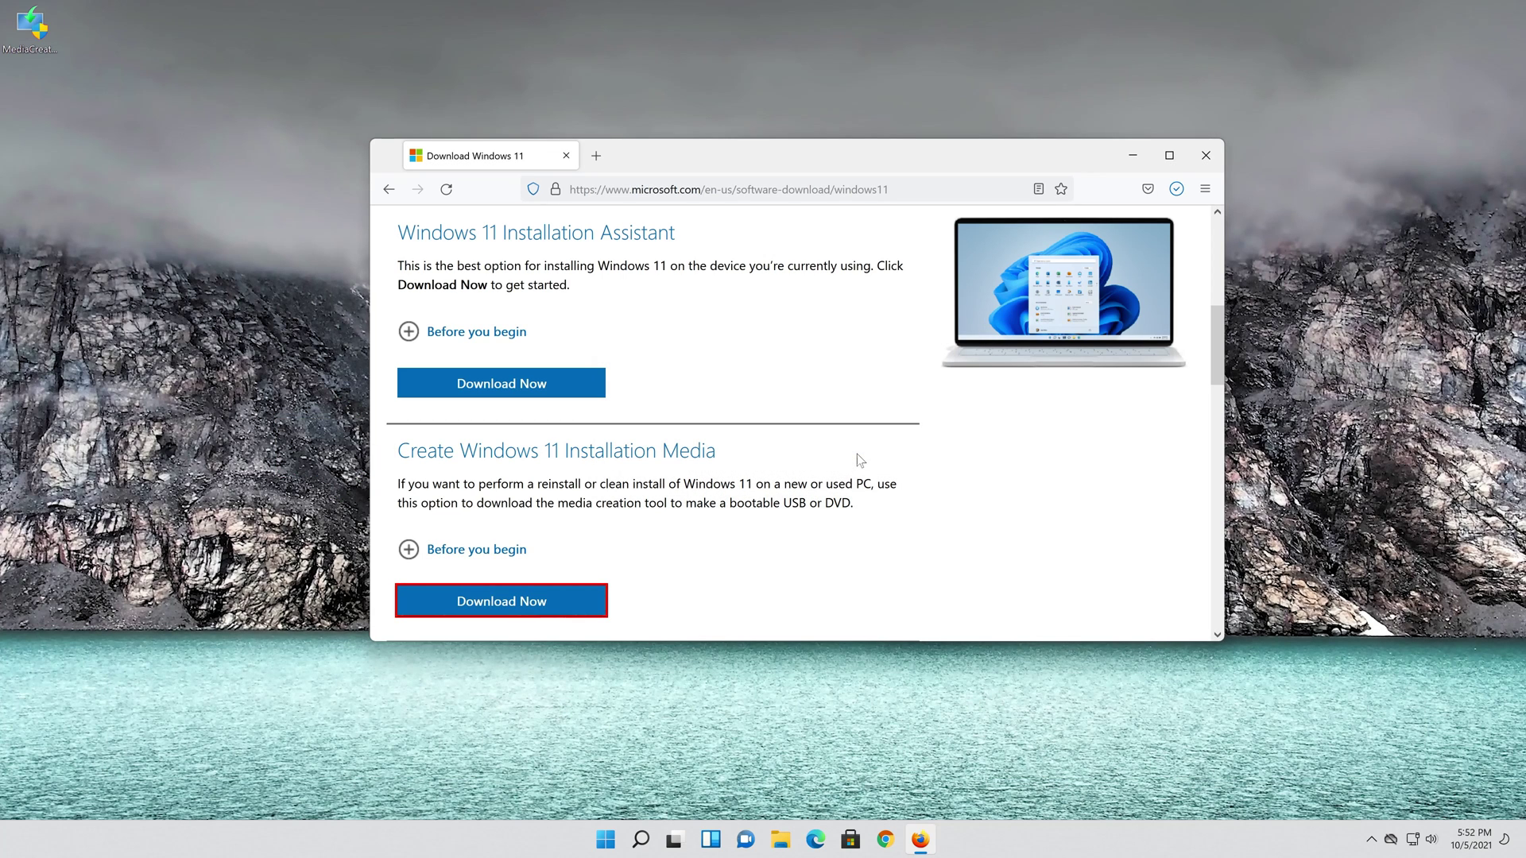
left_click(1205, 159)
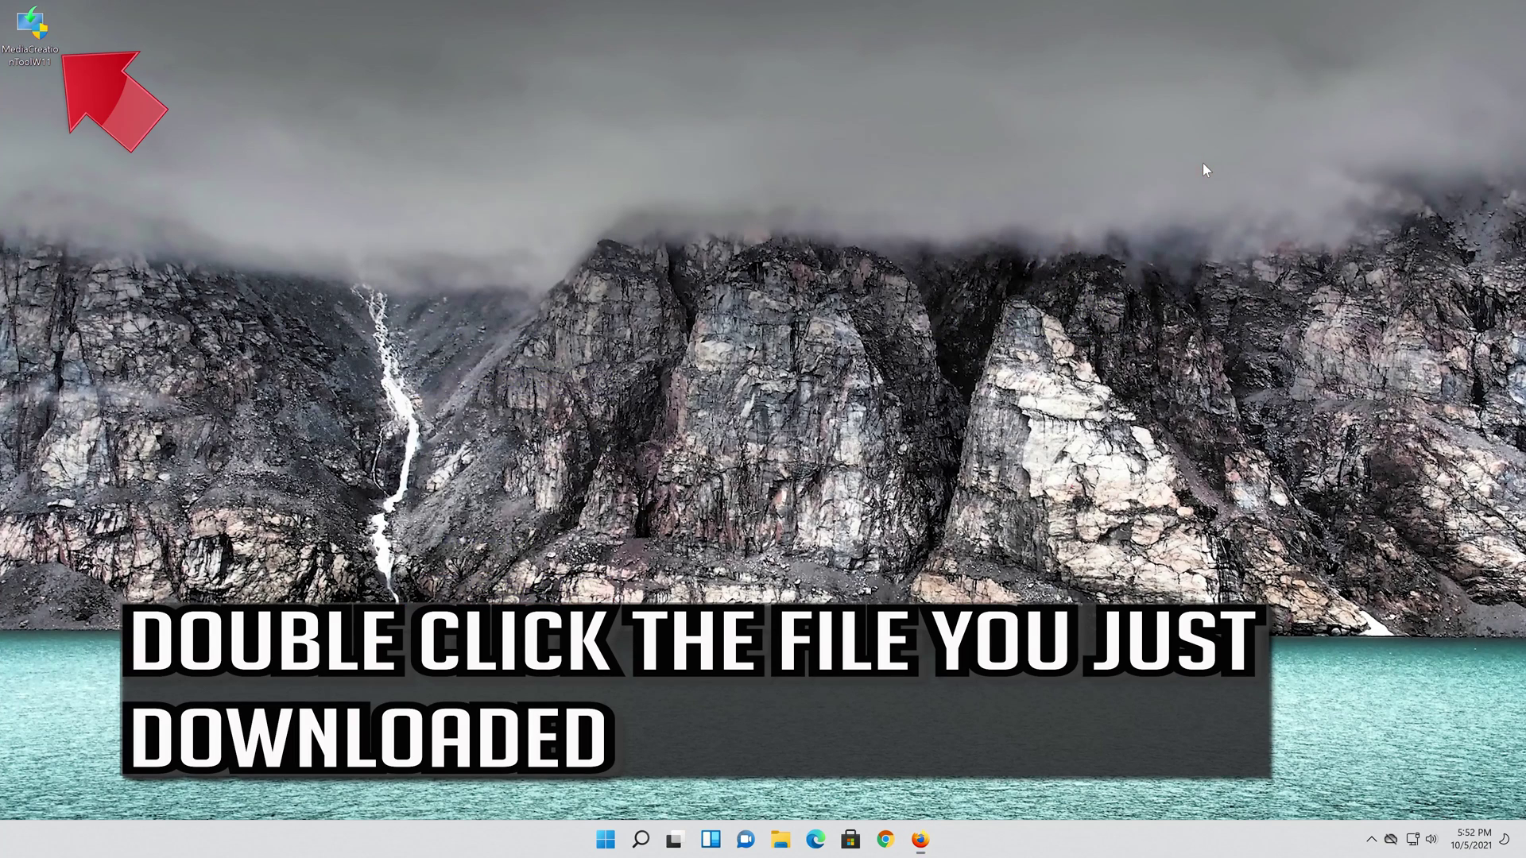
double_click(40, 46)
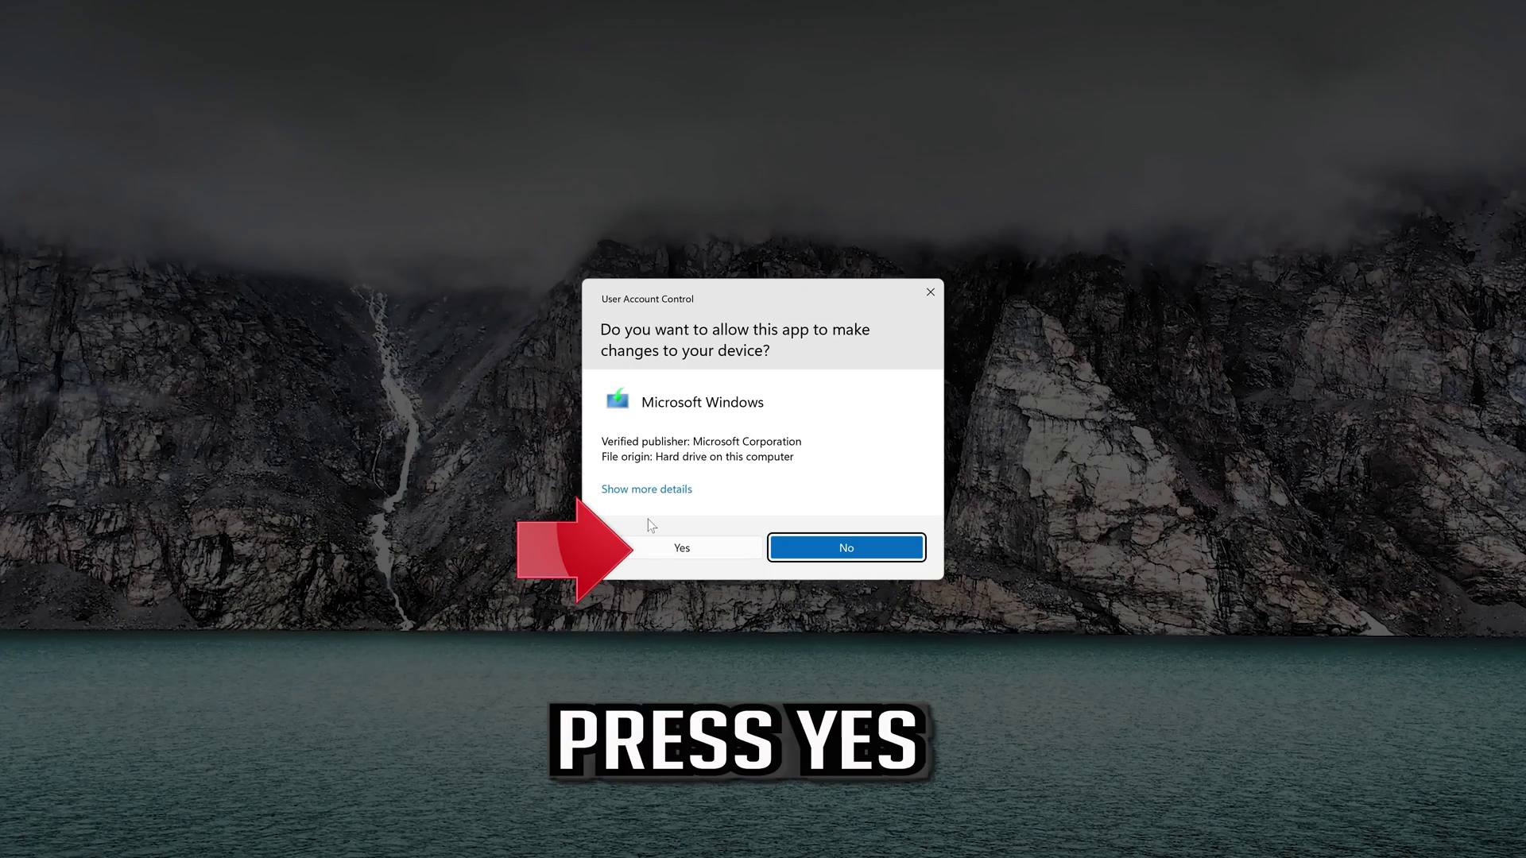
left_click(681, 550)
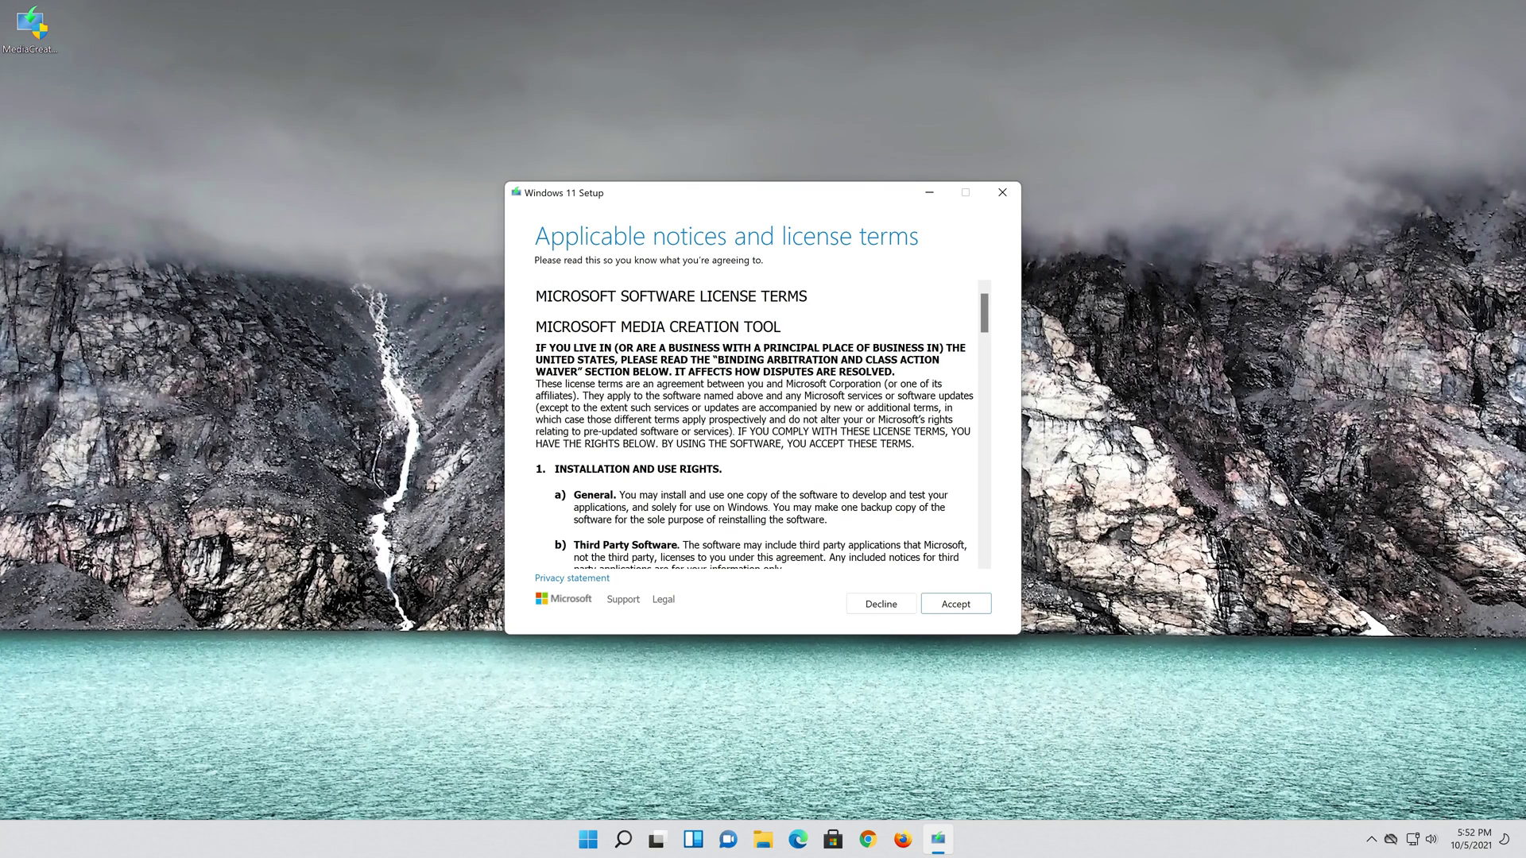
Step: Accept the media creation tool's license terms and continue with the recommended language and edition options for this PC
left_click(972, 612)
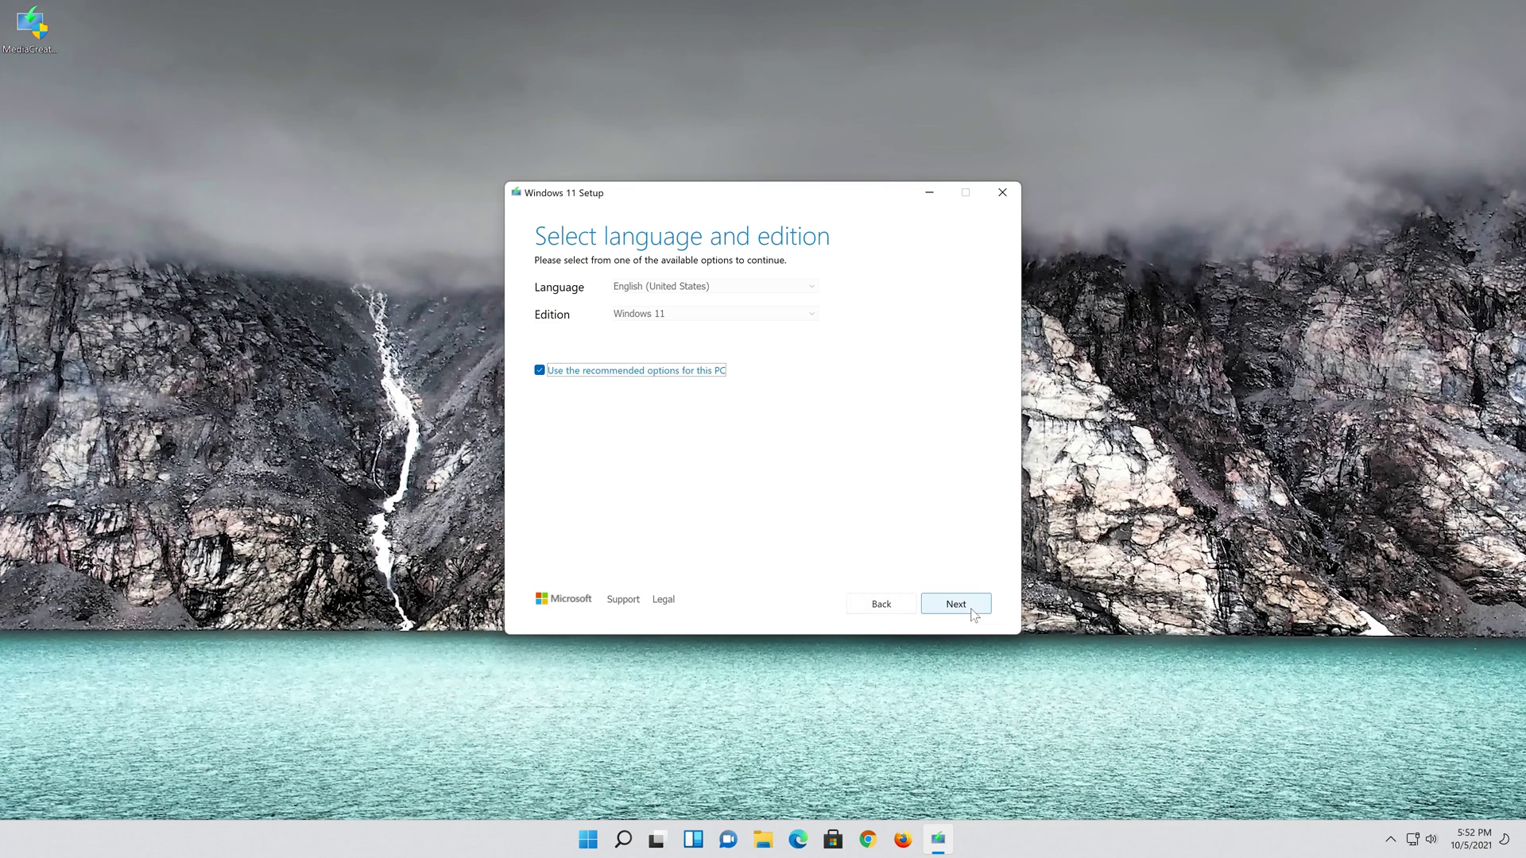
left_click(541, 370)
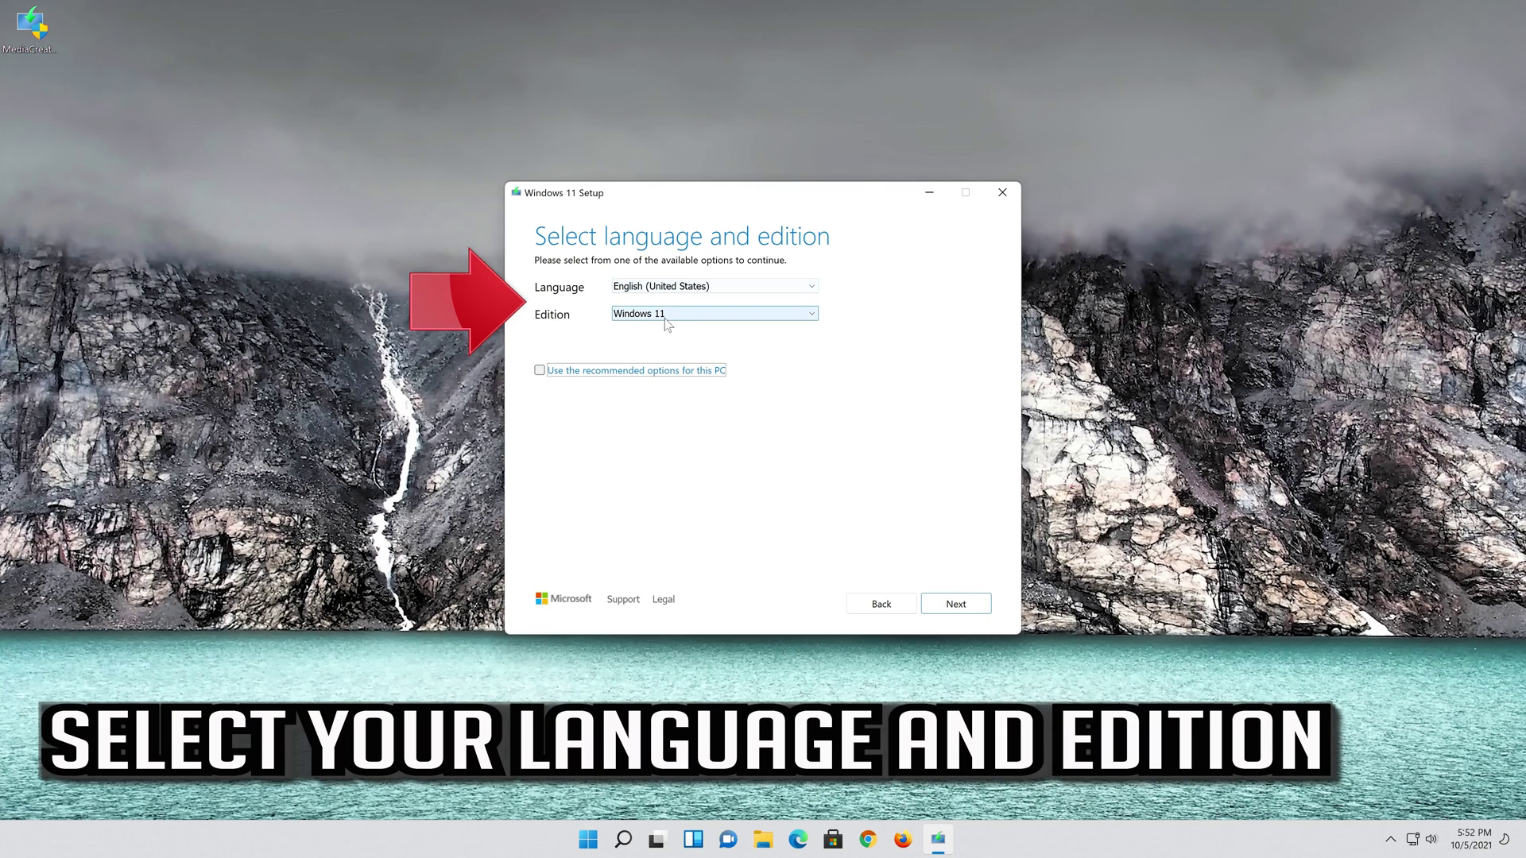
left_click(540, 370)
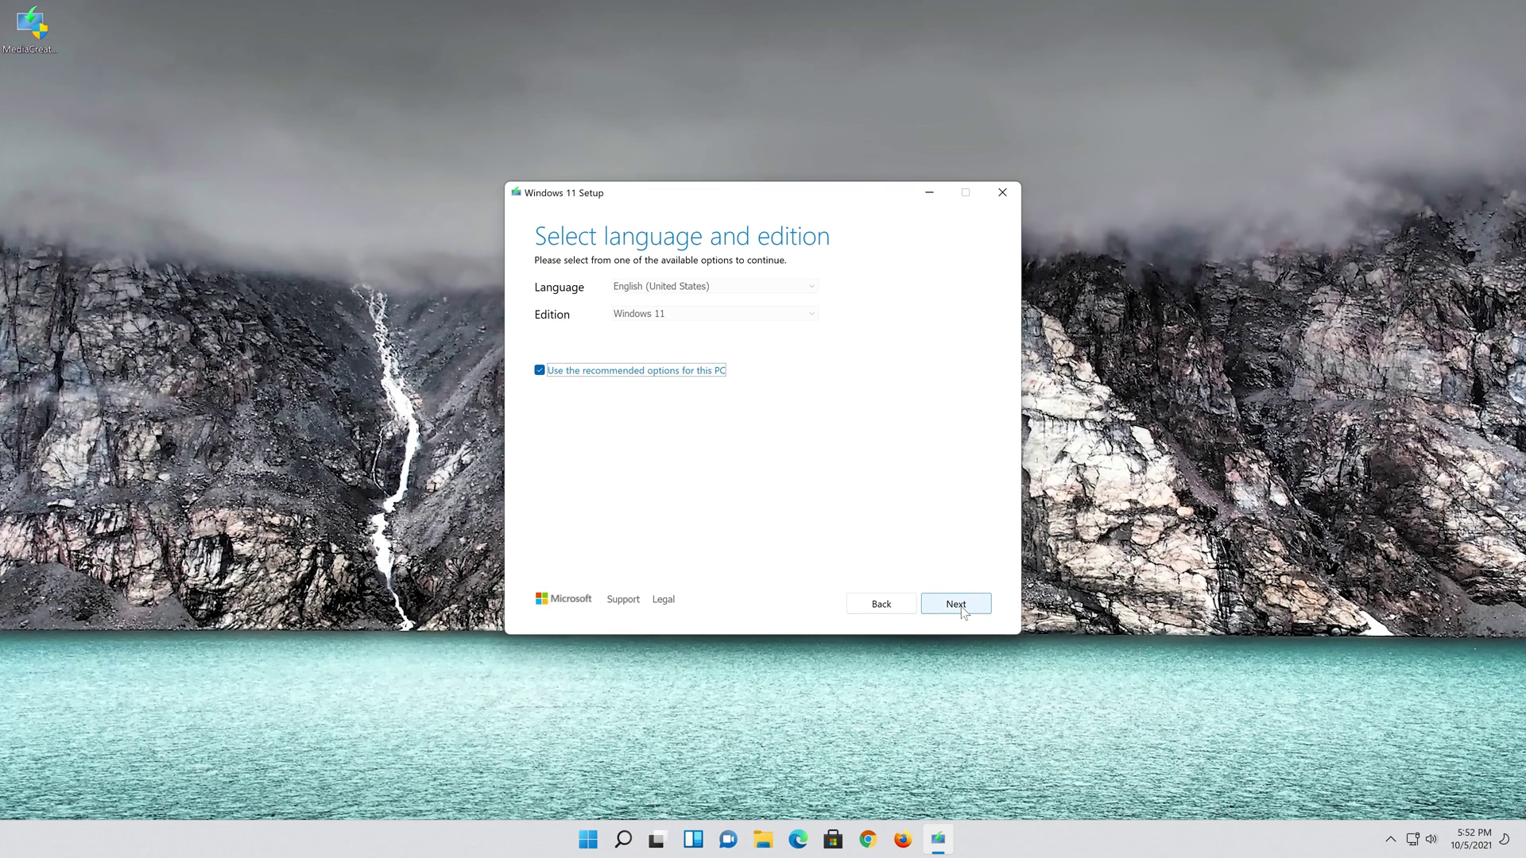
left_click(961, 611)
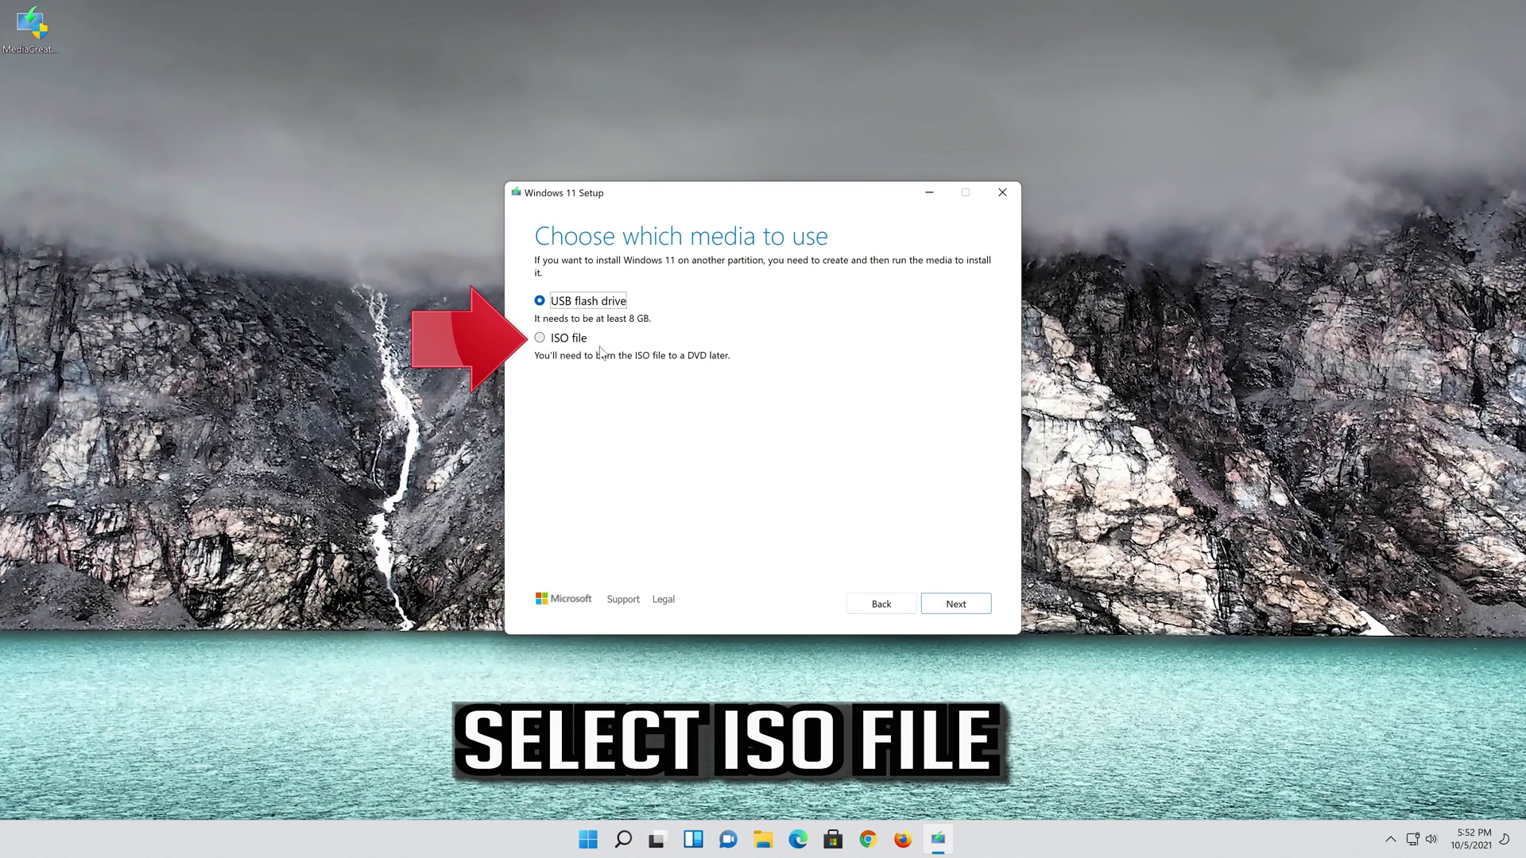
Step: Create the installation media as an ISO file saved to the Desktop as "Windows 11", and finish the media creation tool
left_click(541, 339)
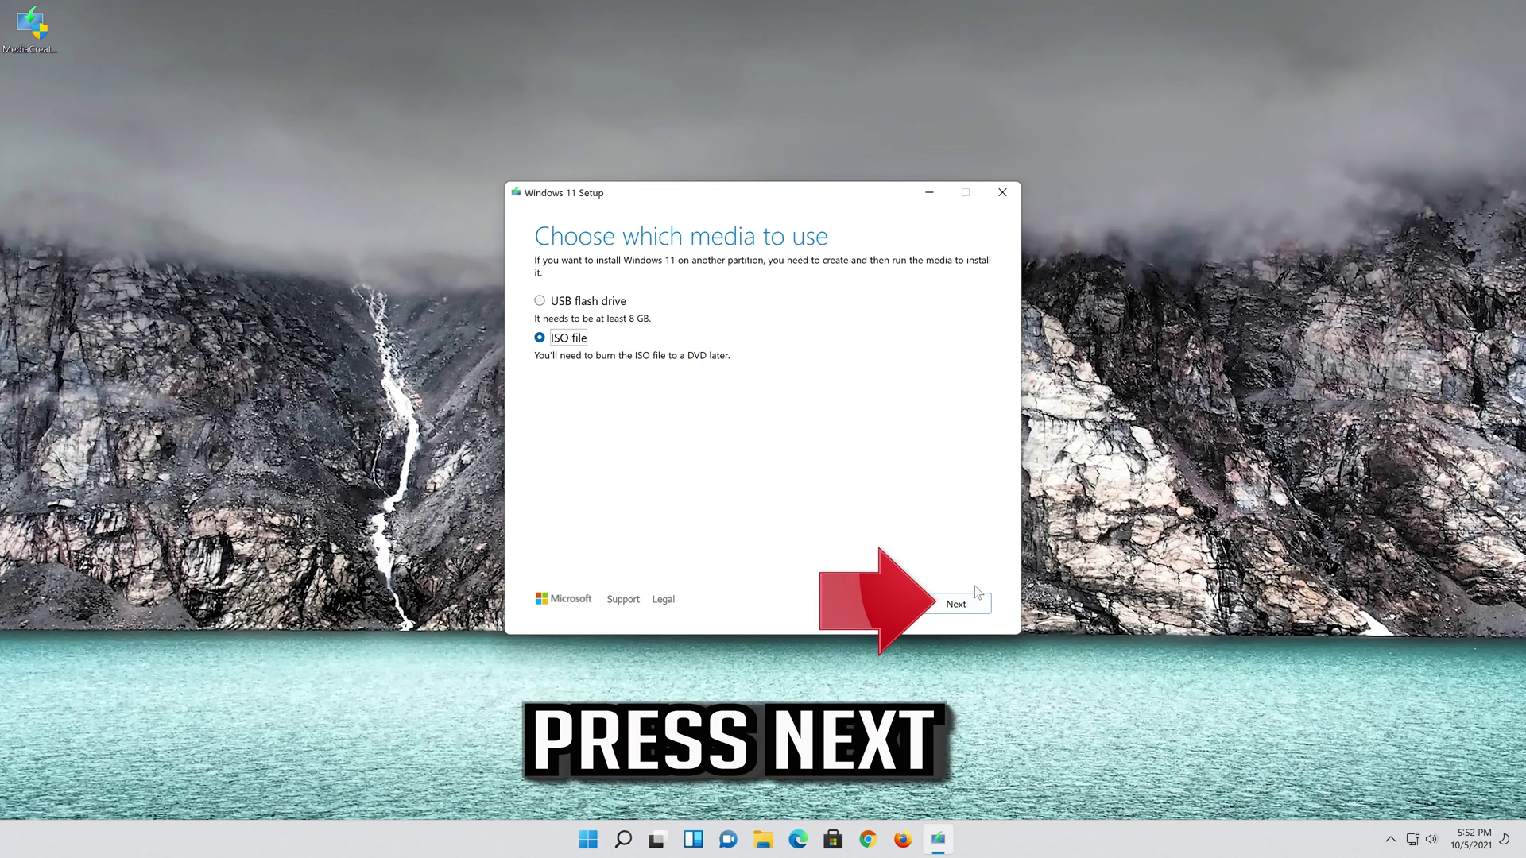
left_click(962, 604)
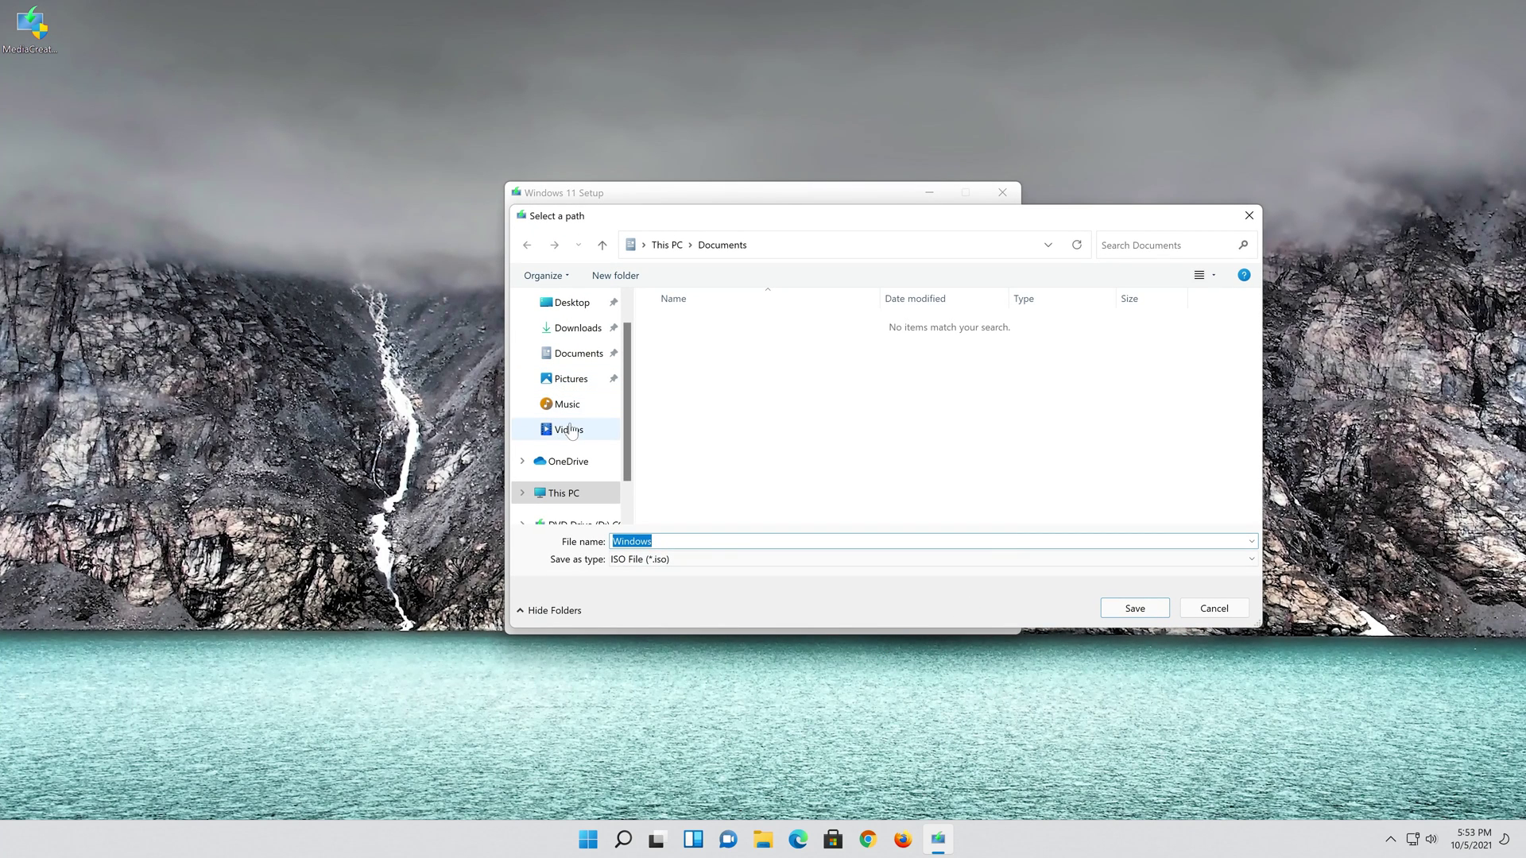
left_click(588, 312)
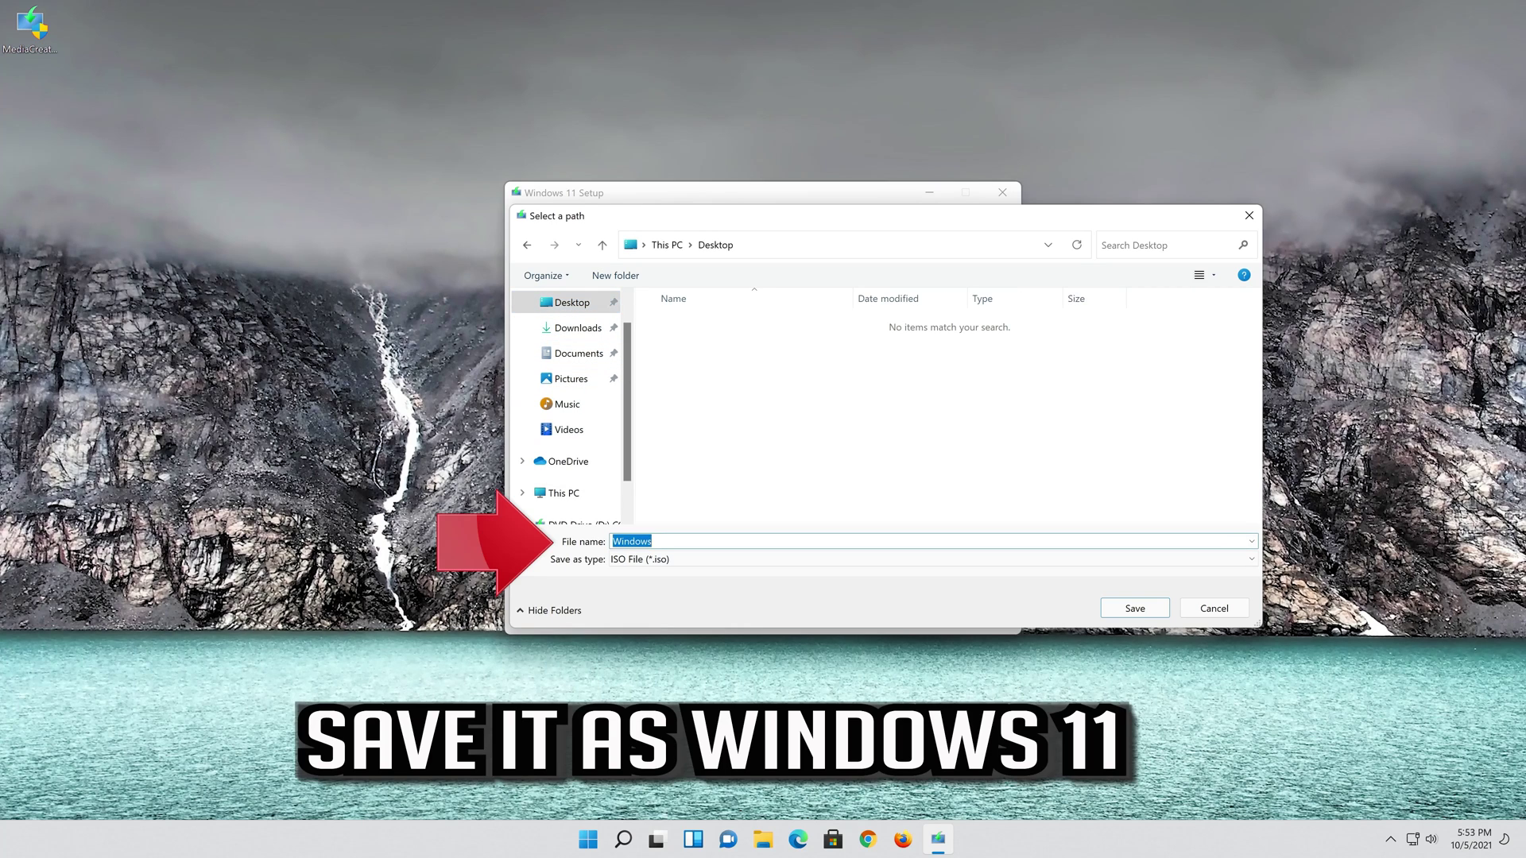
key("End")
type("11")
left_click(1145, 611)
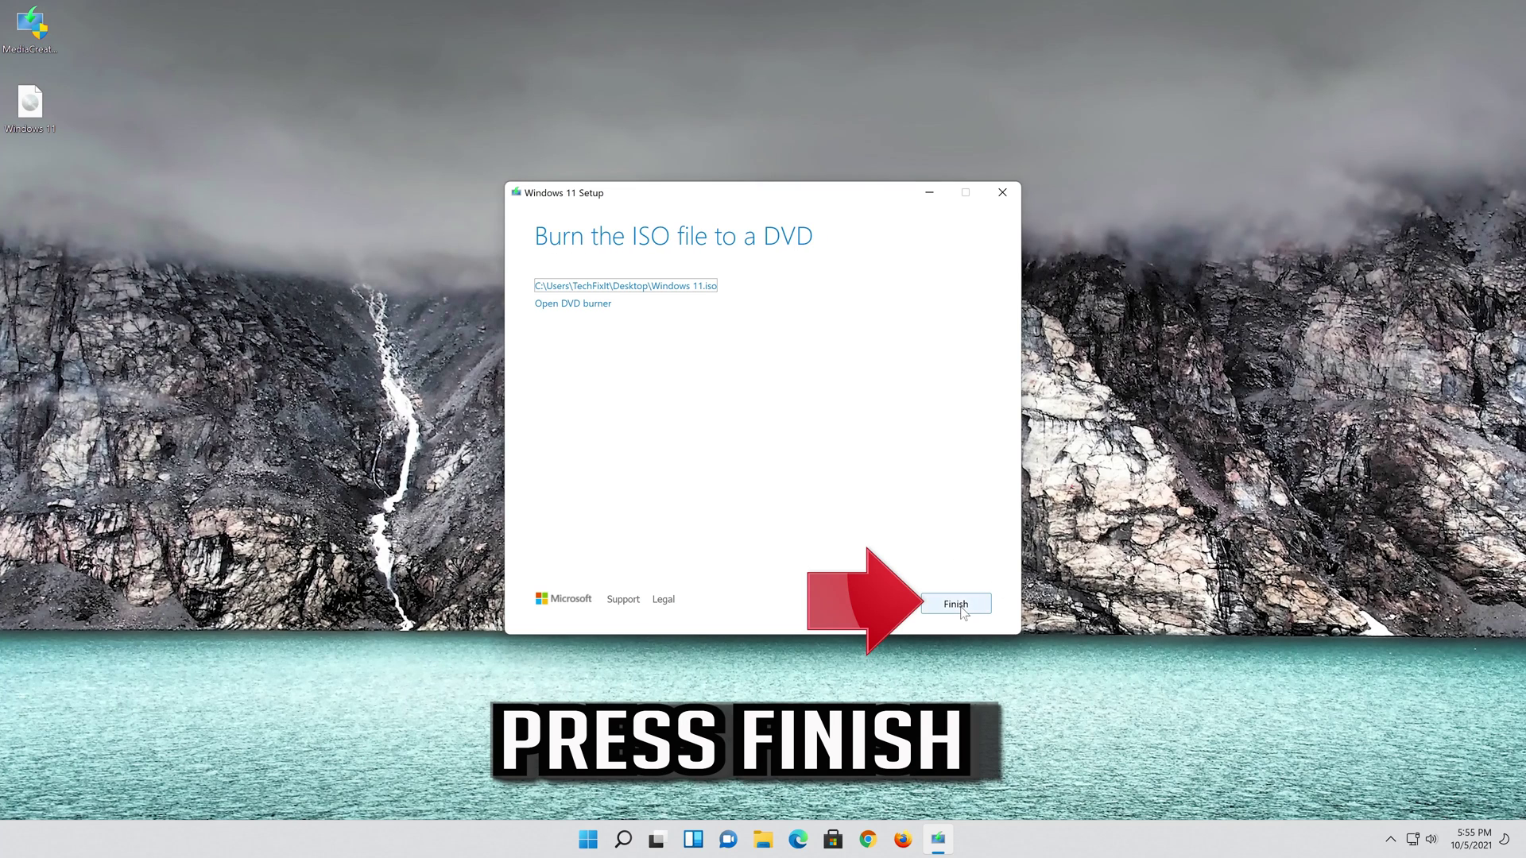
left_click(957, 604)
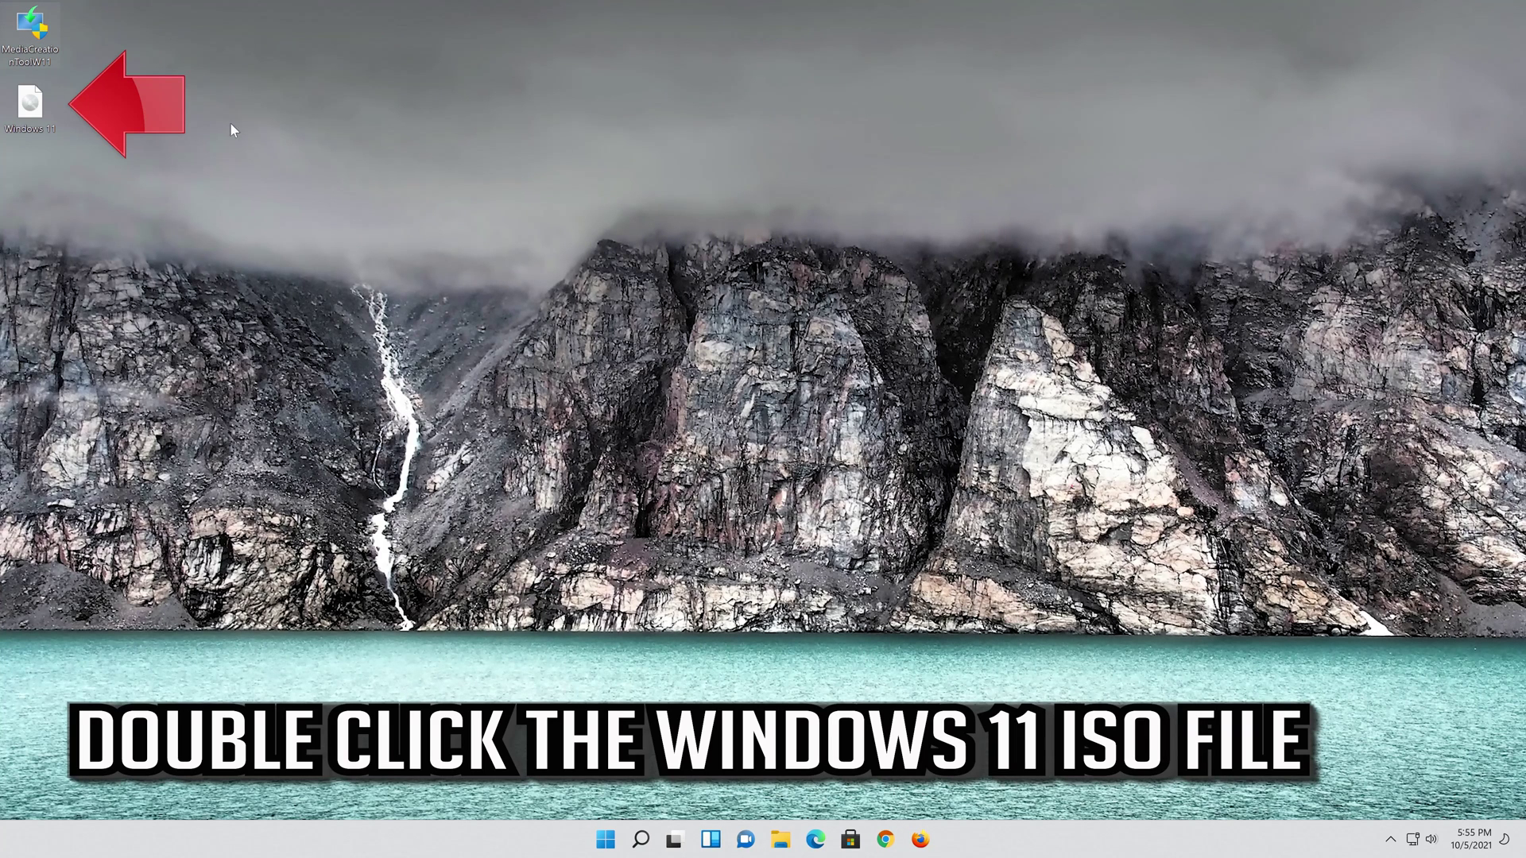
Step: Mount the Windows 11 ISO file from the desktop and launch its setup application, allowing it to make changes
double_click(37, 112)
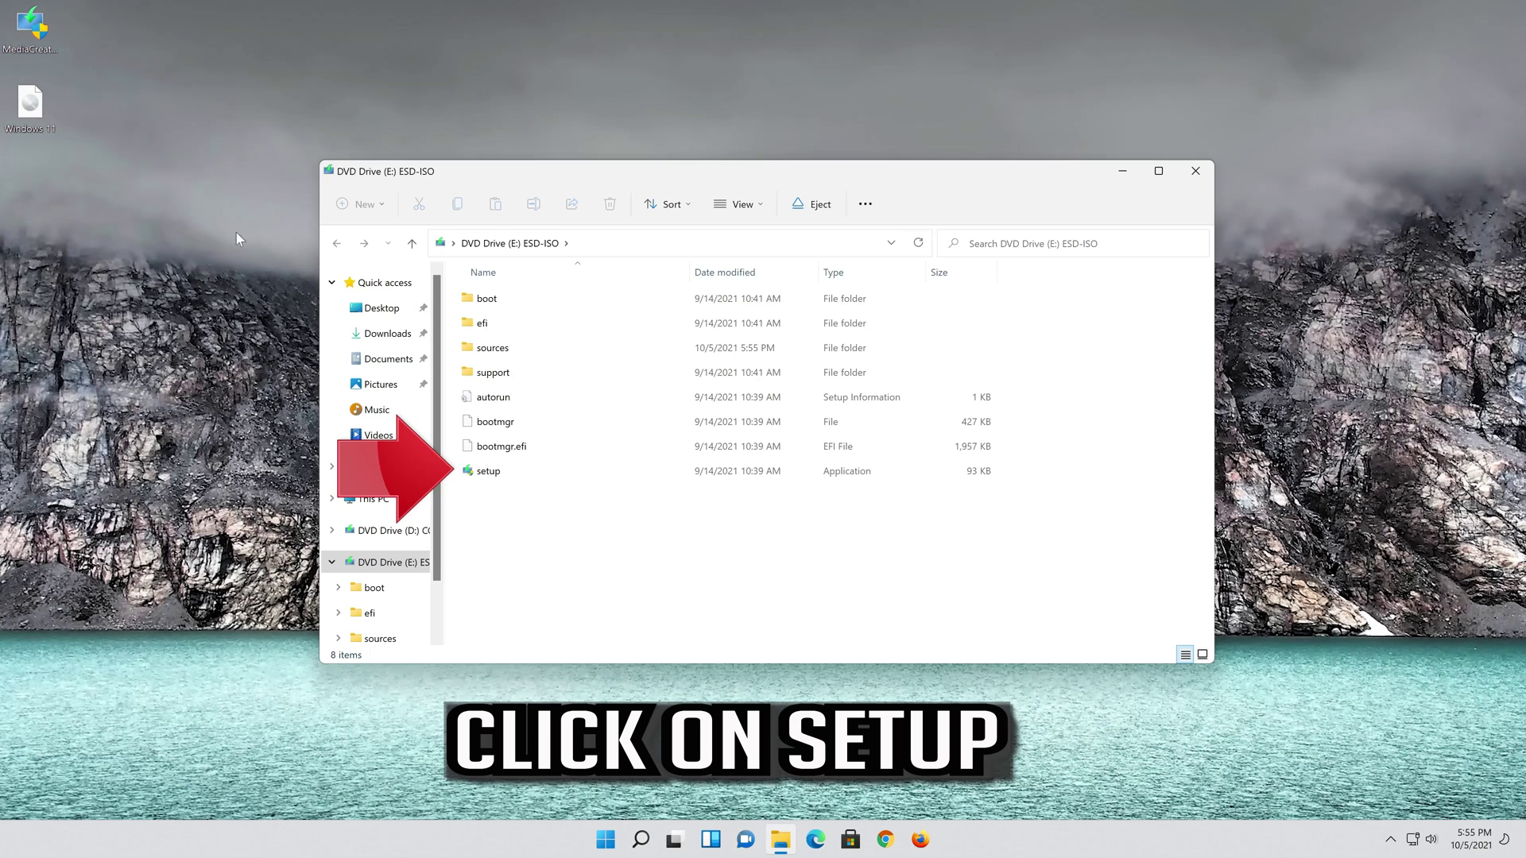
left_click(532, 466)
double_click(532, 470)
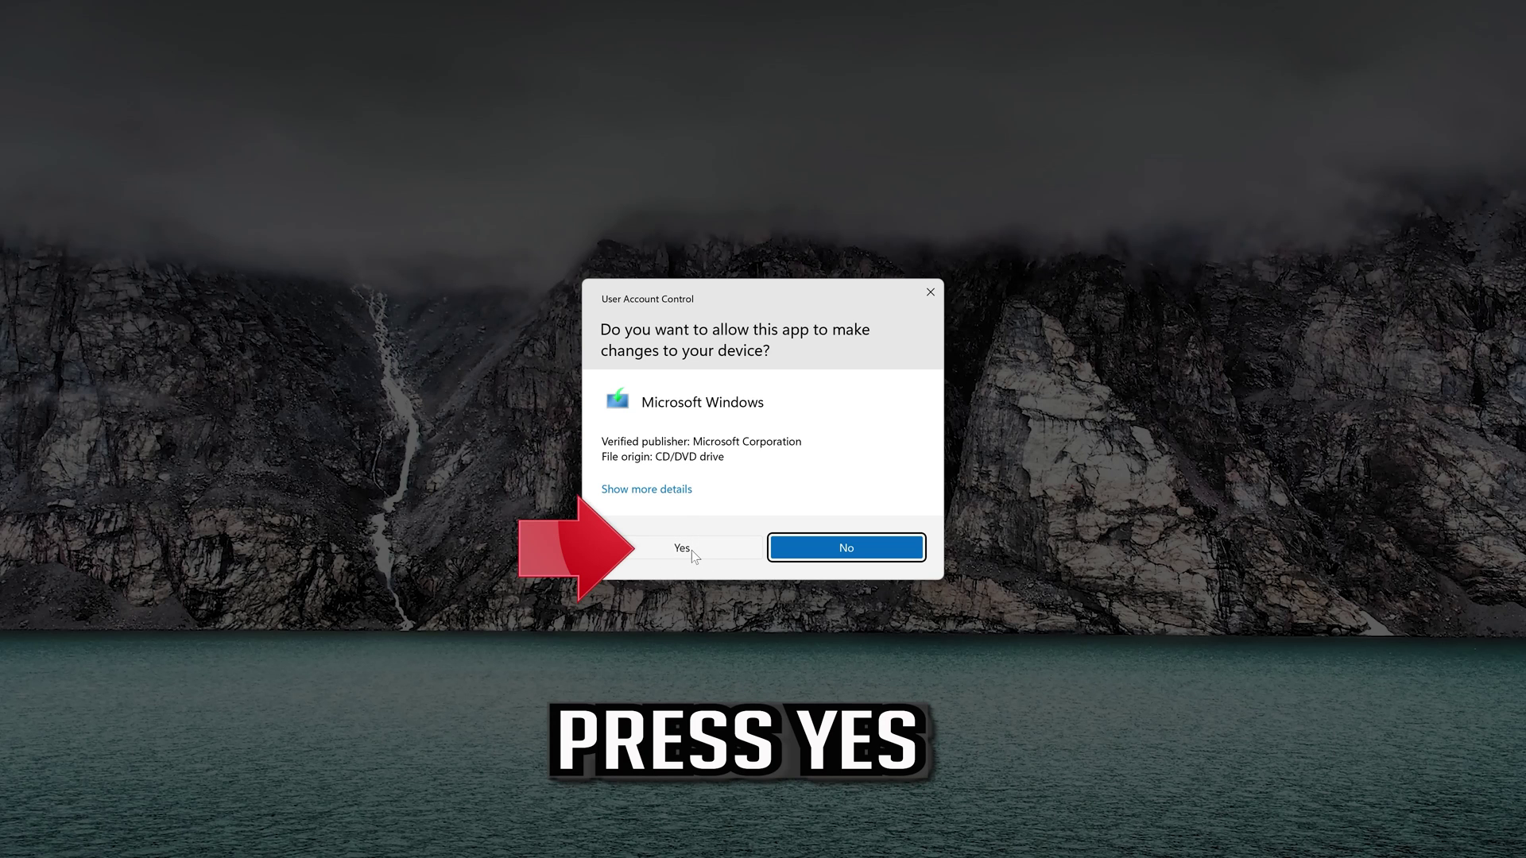
left_click(682, 548)
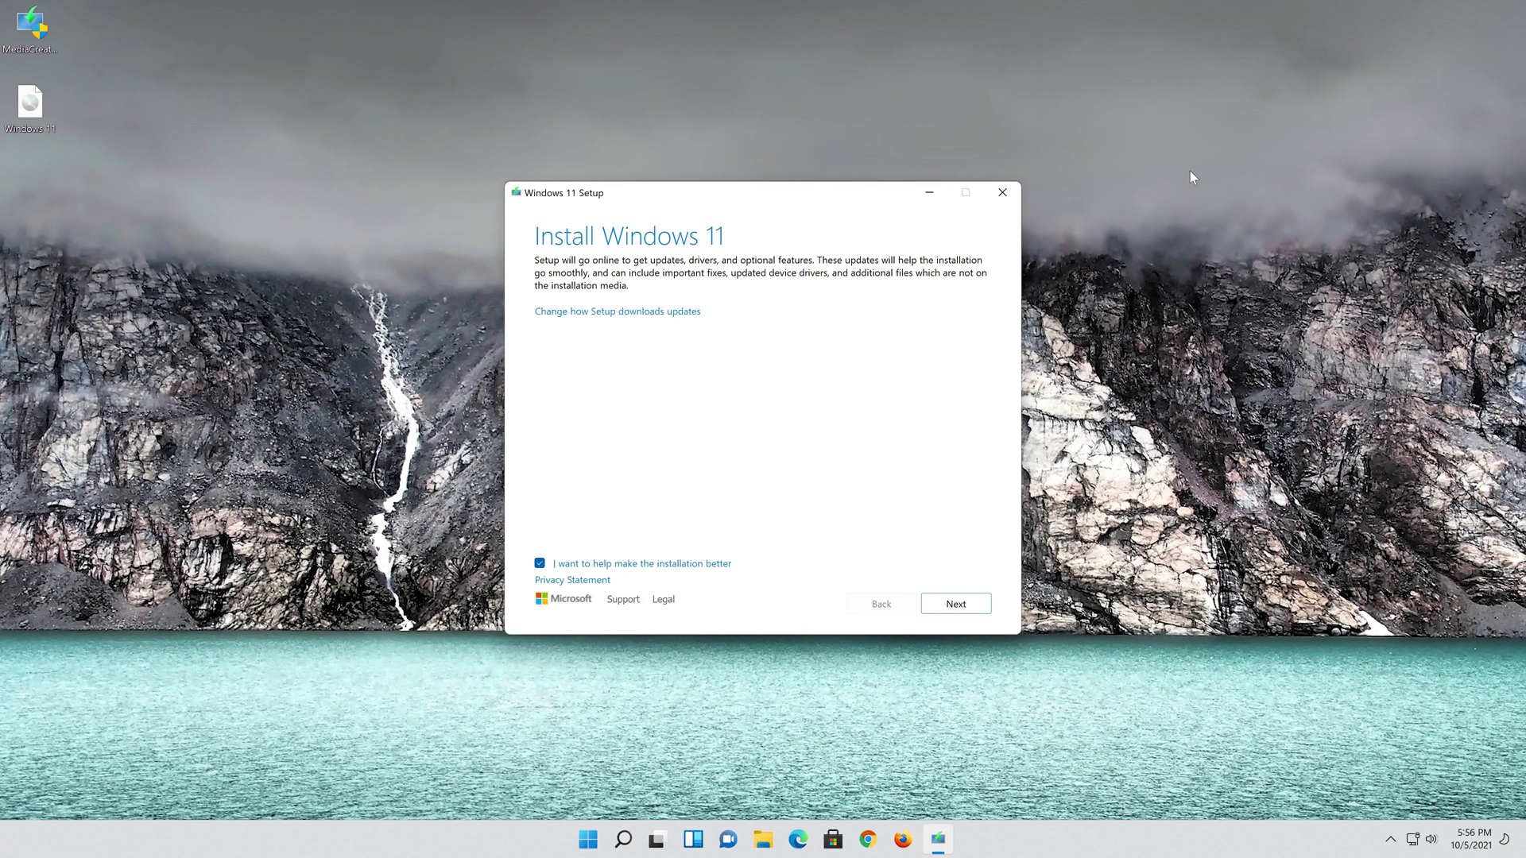
Step: Accept the setup license terms and start installing Windows 11 Pro with personal files and apps kept
left_click(970, 611)
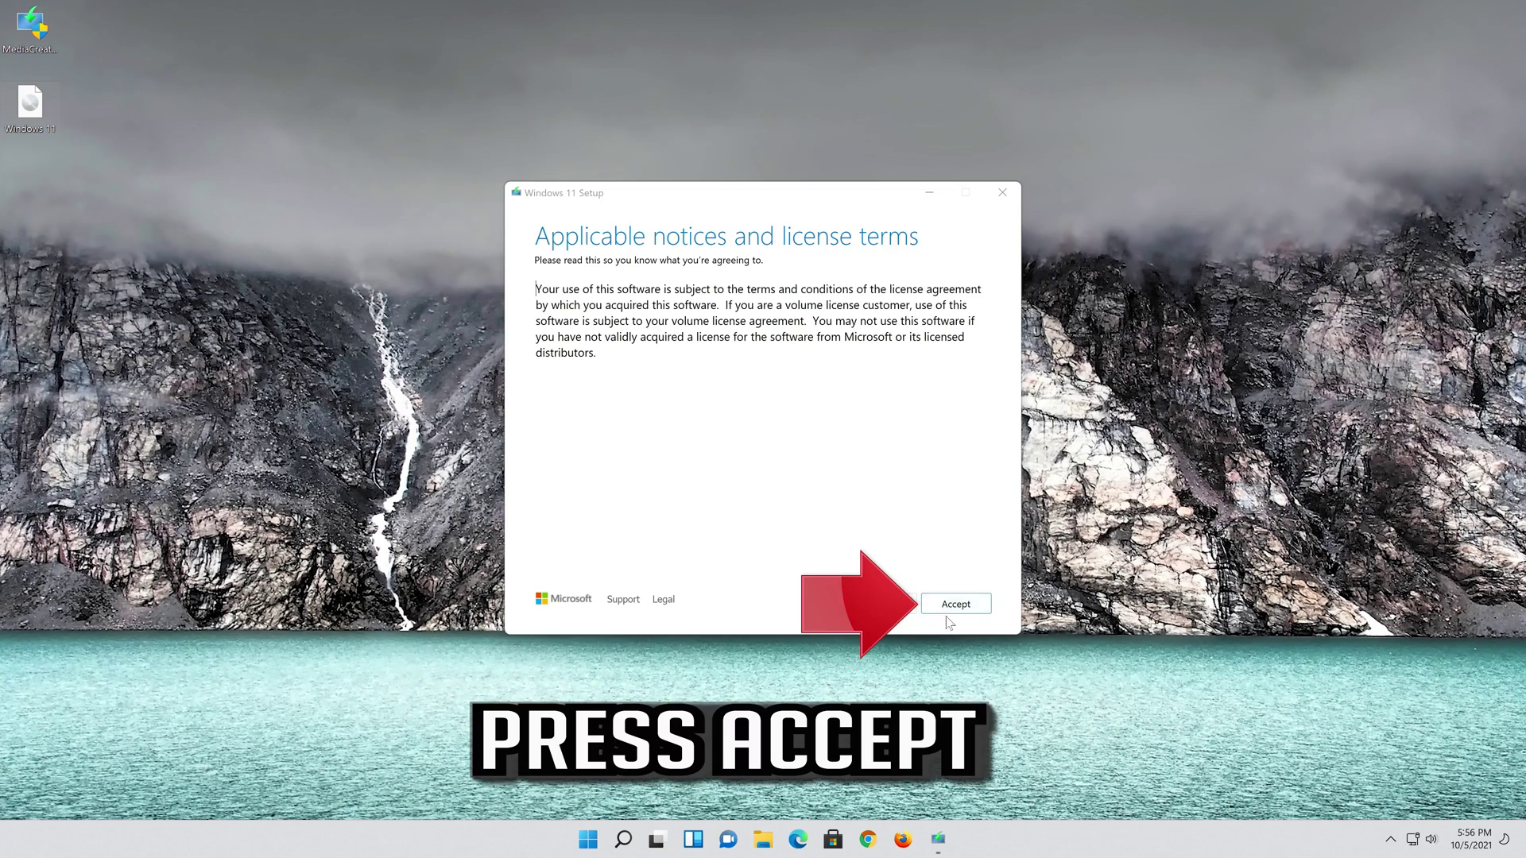
left_click(956, 606)
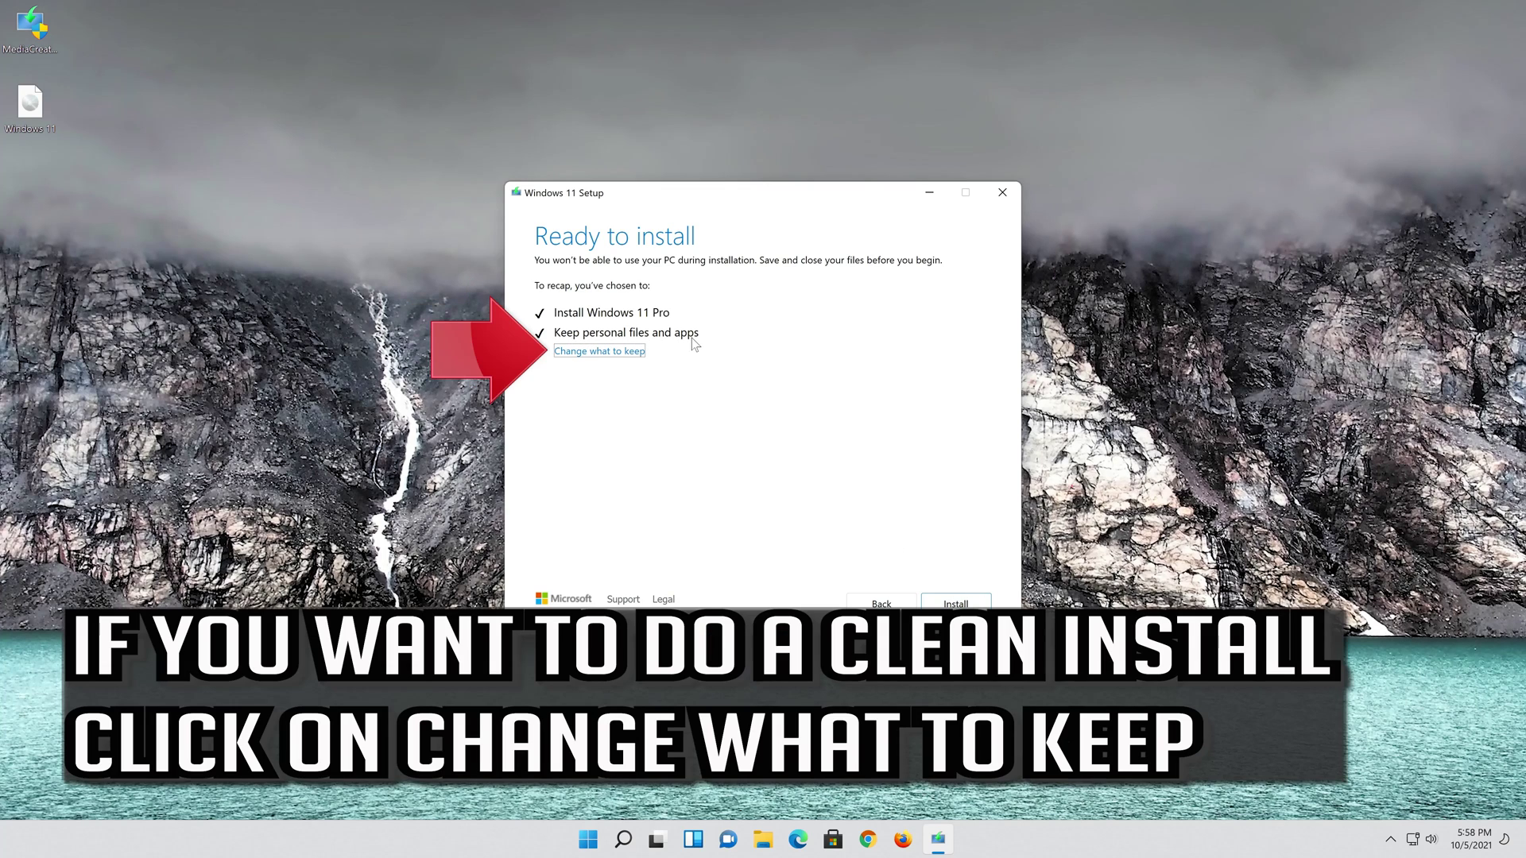
left_click(621, 352)
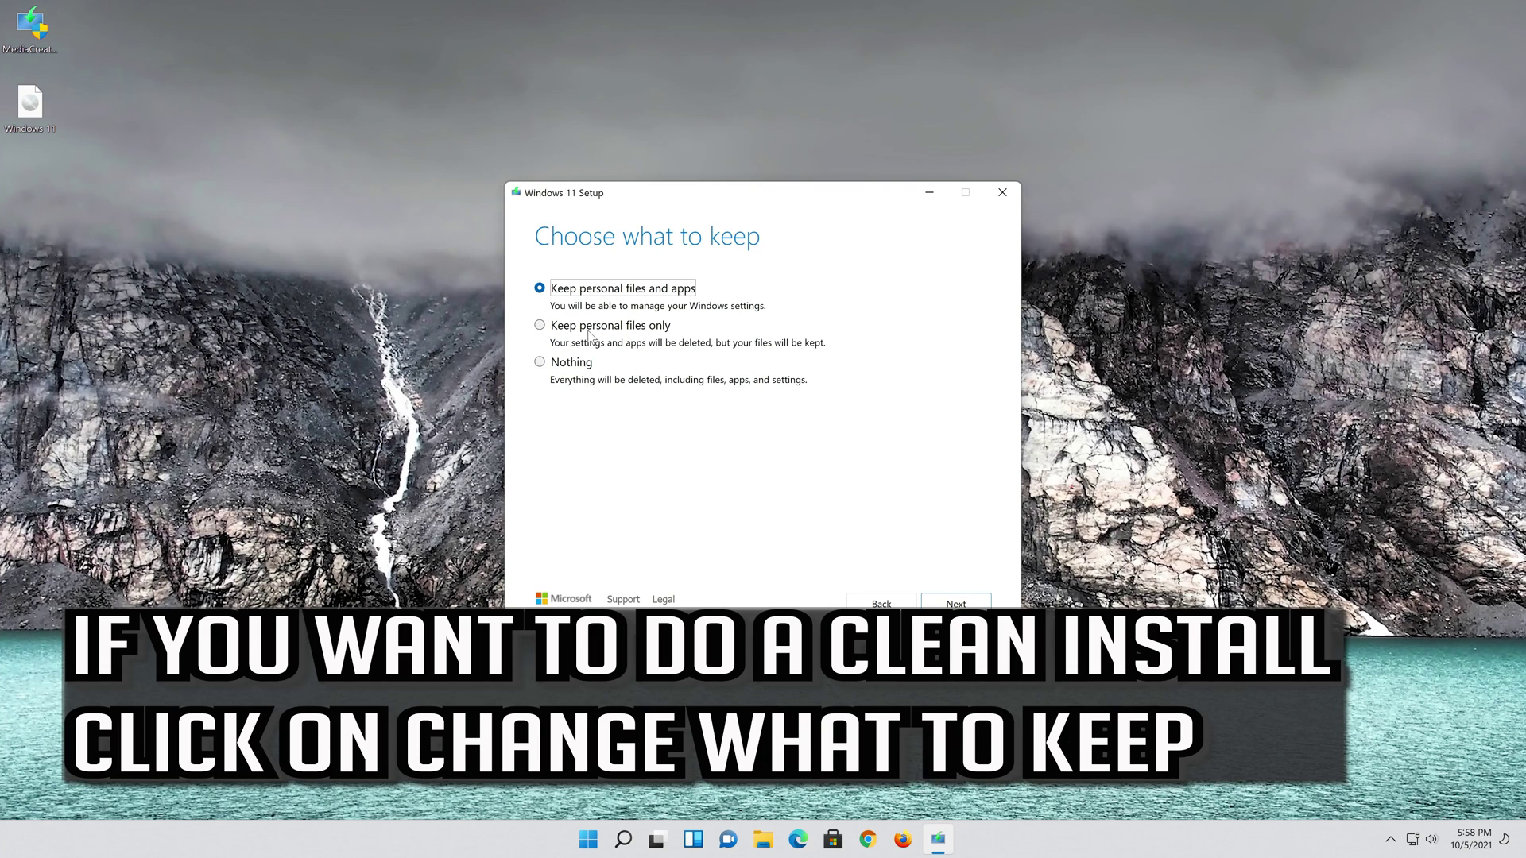
left_click(958, 604)
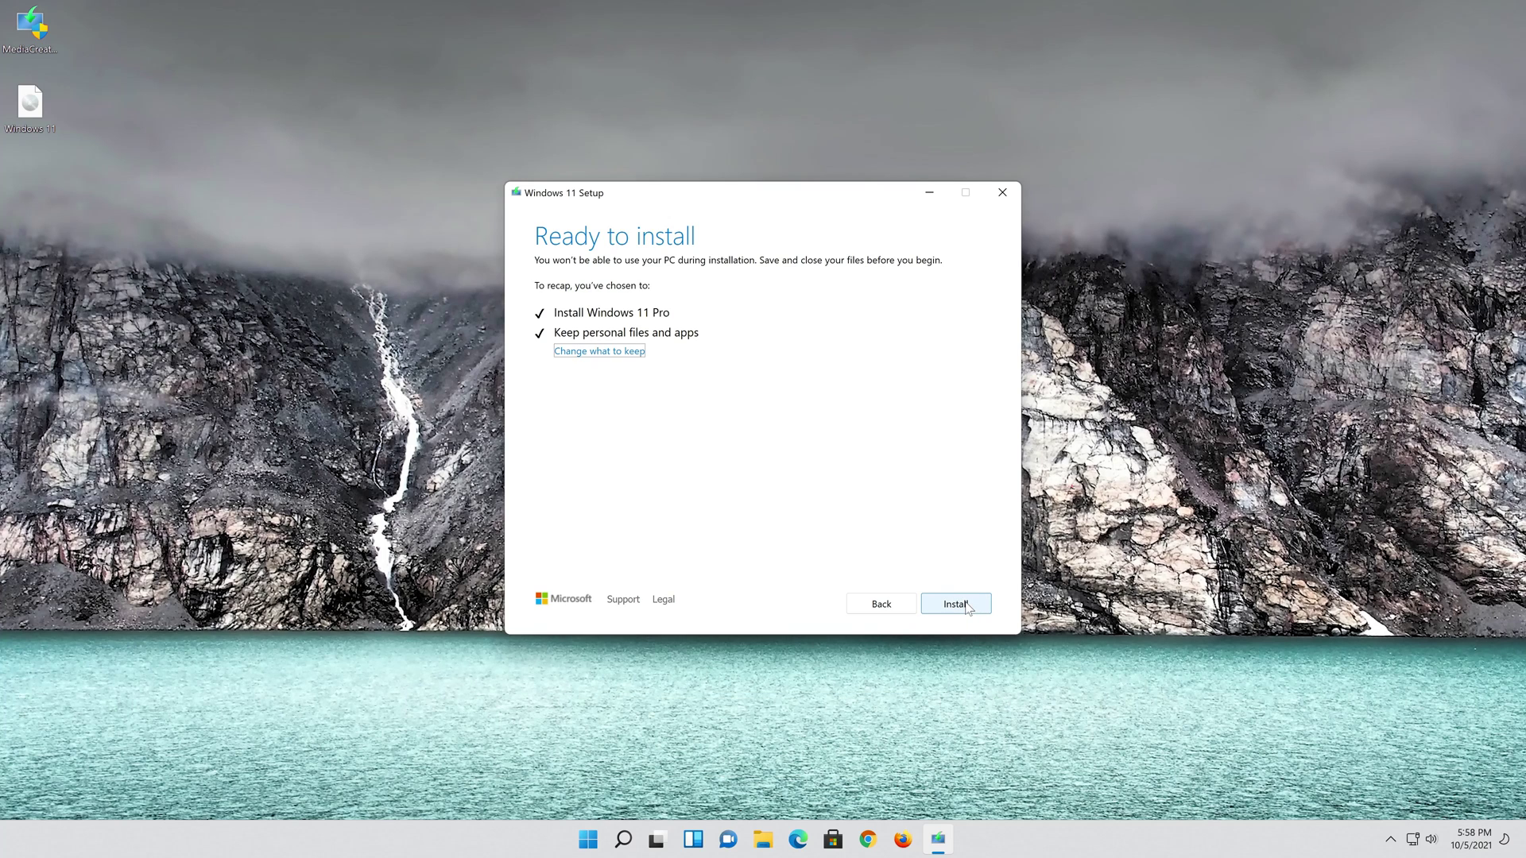
left_click(967, 606)
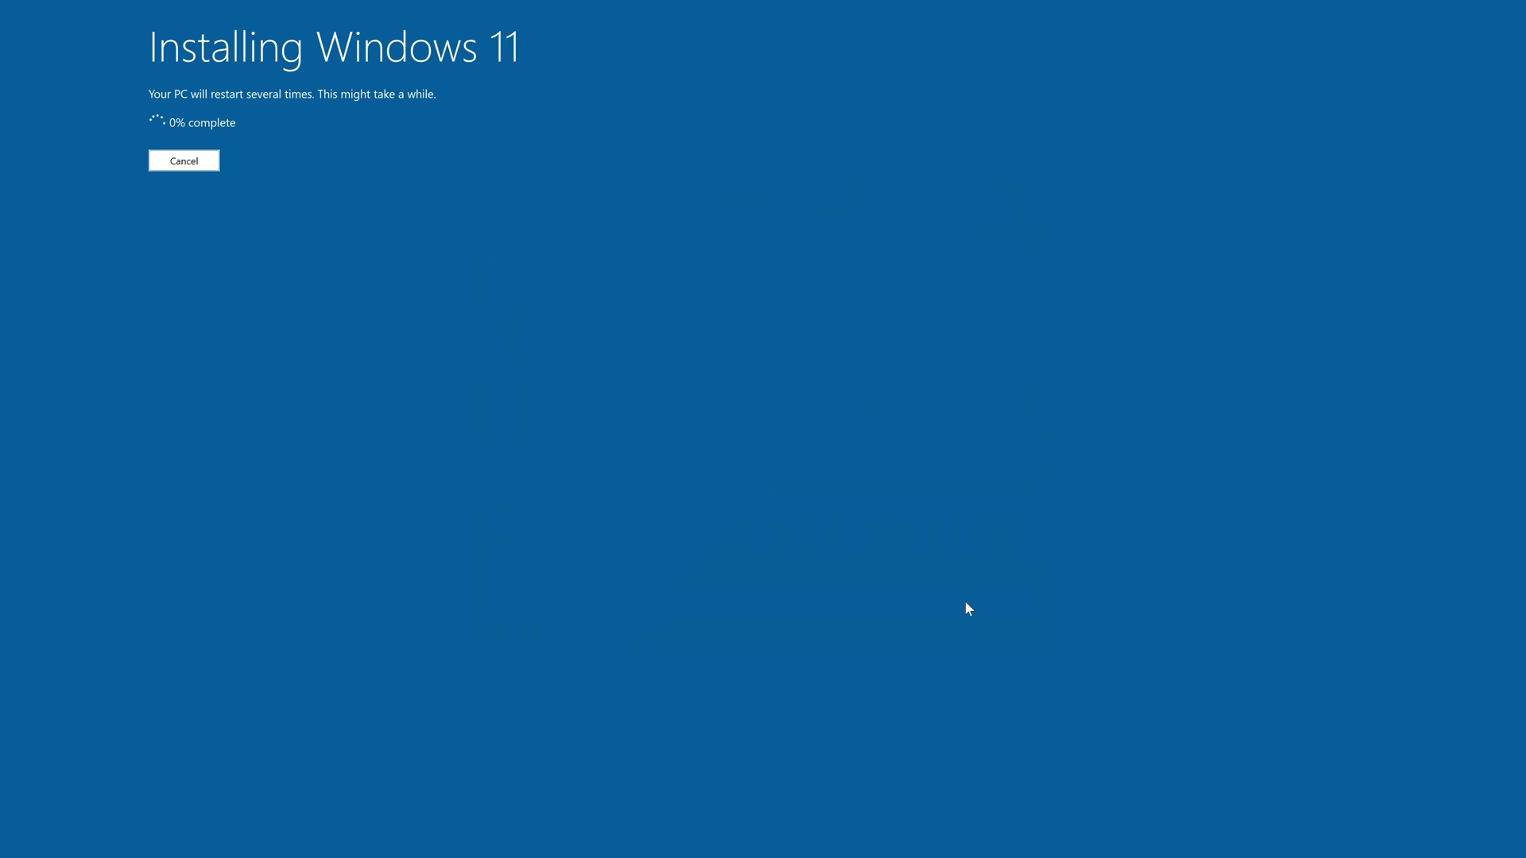